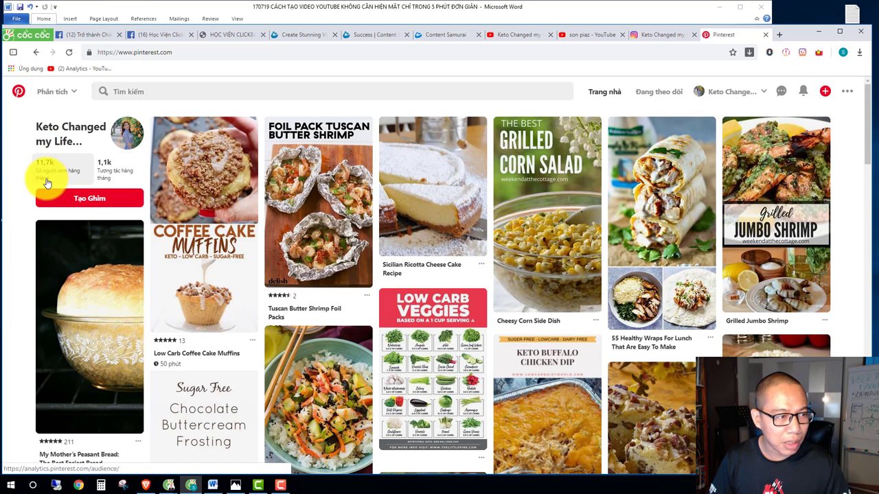
# View the Pinterest account's analytics overview with its impressions chart, and return to the home feed.
pyautogui.click(60, 91)
pyautogui.click(59, 123)
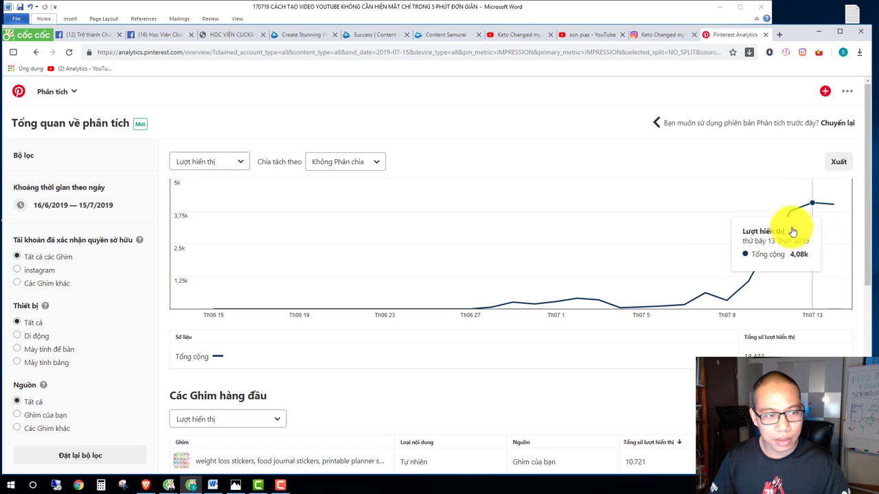
pyautogui.click(26, 94)
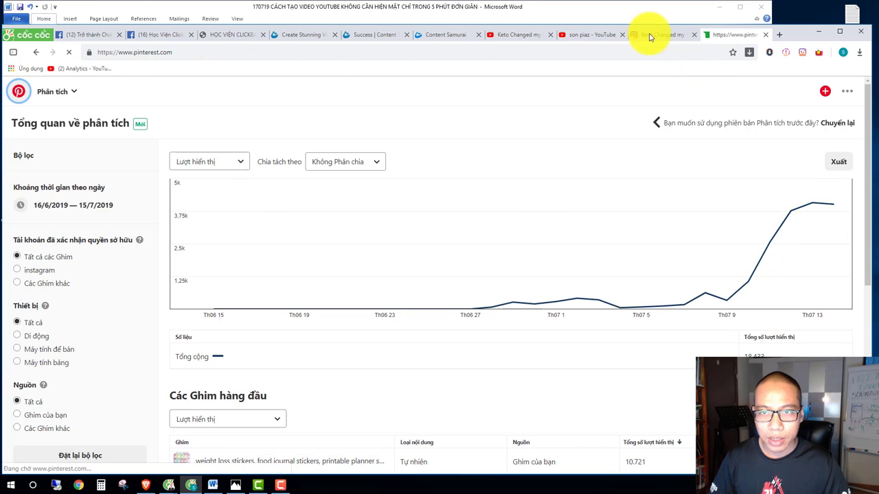
# Open Google in a new browser tab and search for "how to keto diet".
pyautogui.click(778, 34)
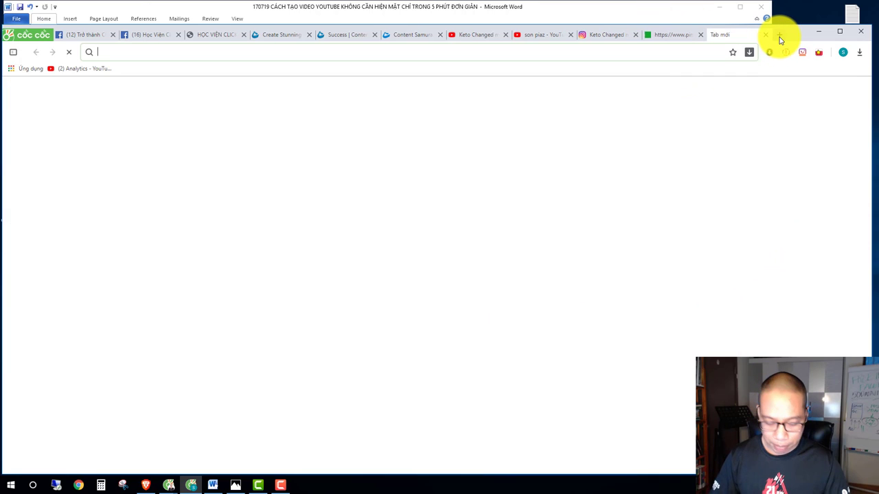
pyautogui.write('goo')
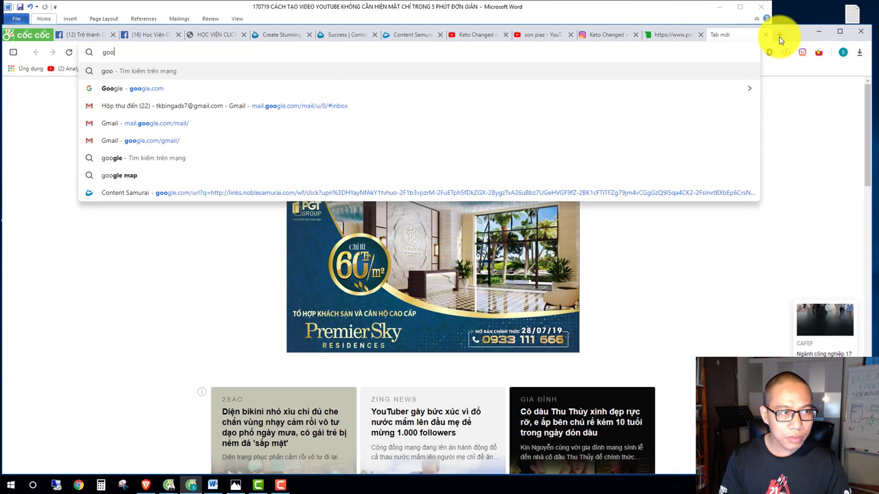
pyautogui.press('Down')
pyautogui.press('Return')
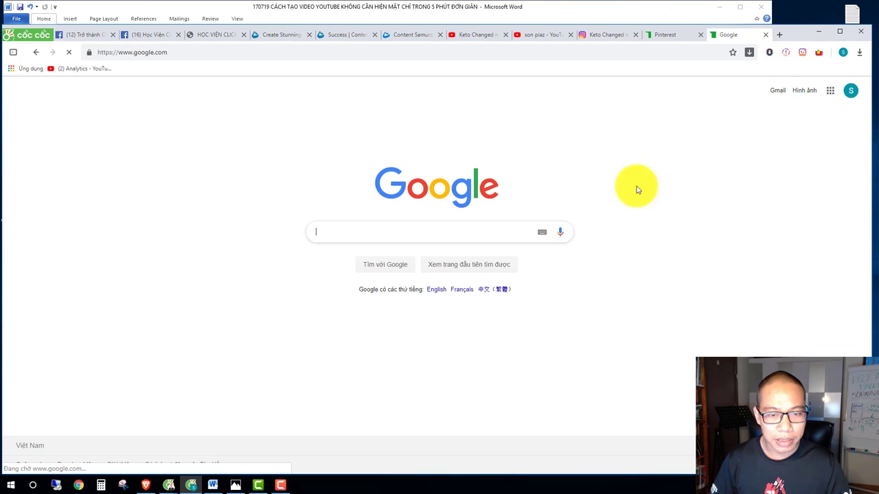
pyautogui.click(467, 232)
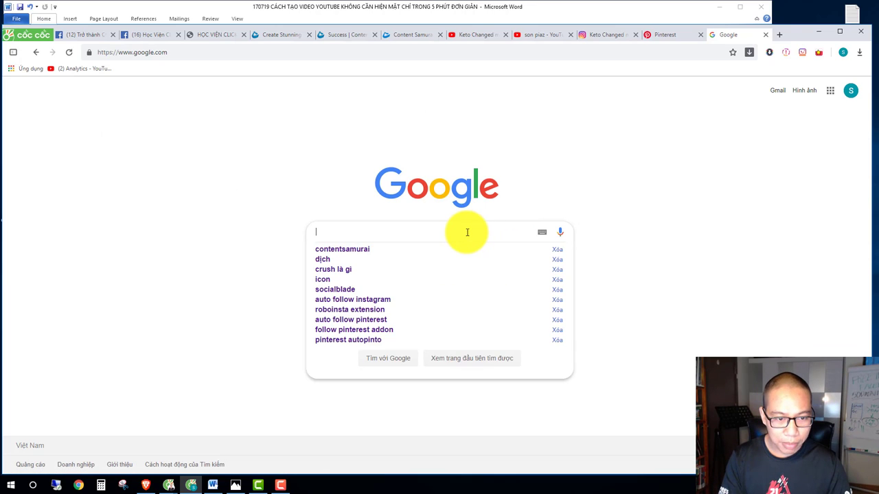
pyautogui.write('h')
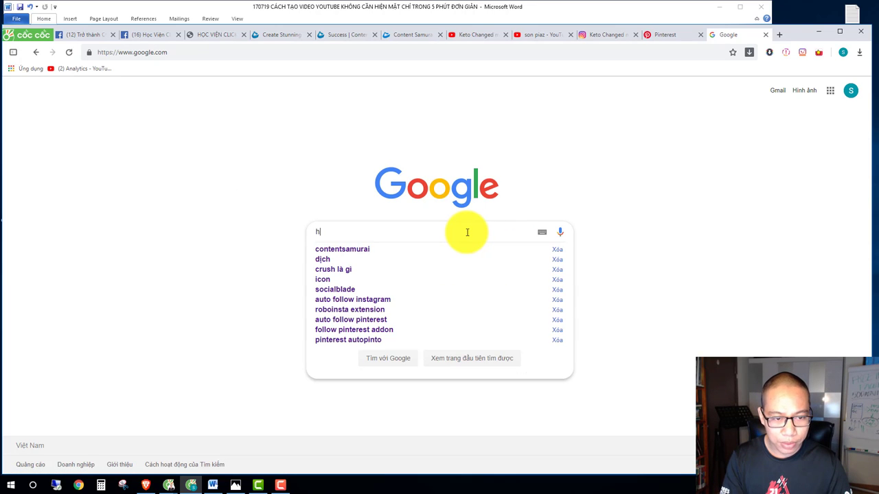
pyautogui.write('ow to ')
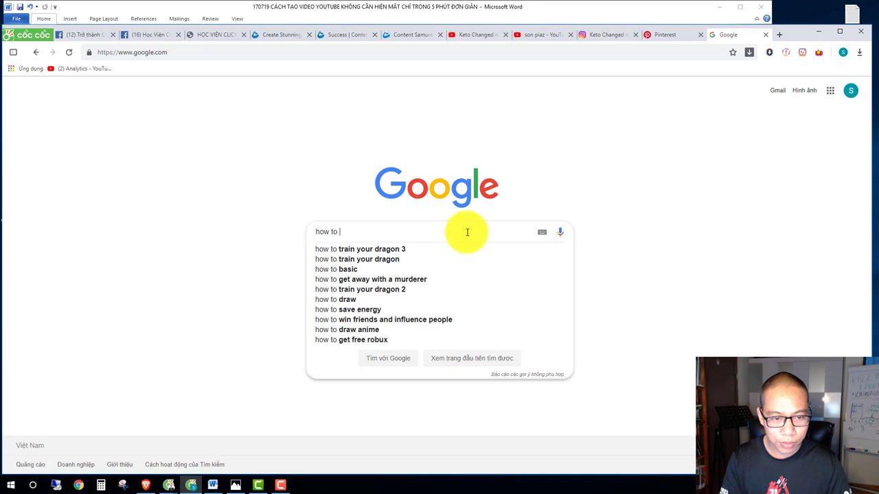
pyautogui.write('keto diet')
pyautogui.press('Return')
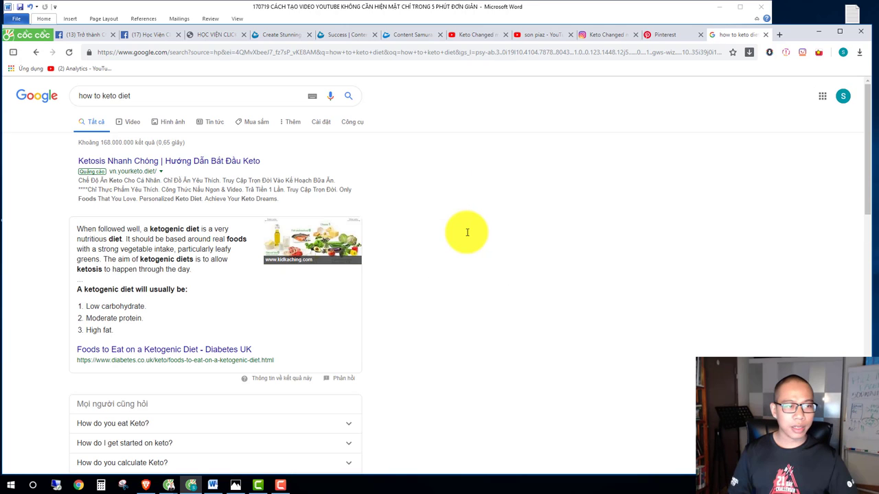
# Open the Healthline, Diet Doctor and Everyday Health keto diet results in separate background tabs.
pyautogui.scroll(-5, 443, 220)
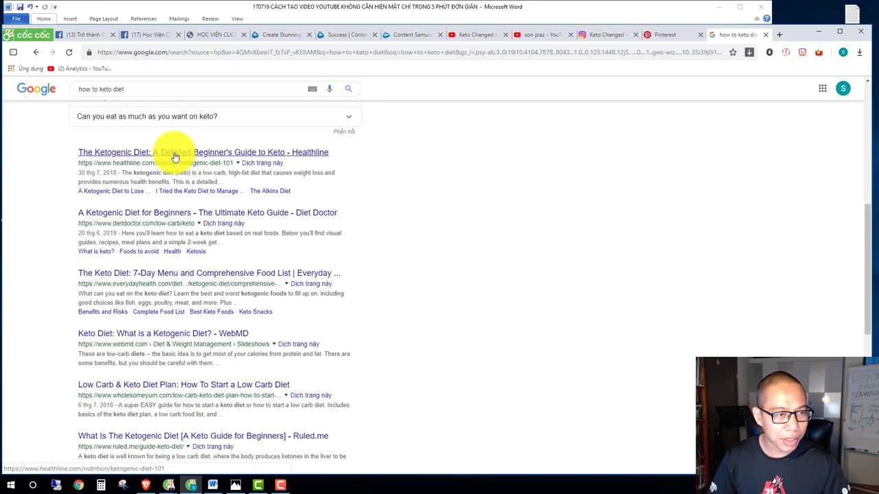
pyautogui.middleClick(175, 158)
pyautogui.middleClick(165, 217)
pyautogui.middleClick(163, 274)
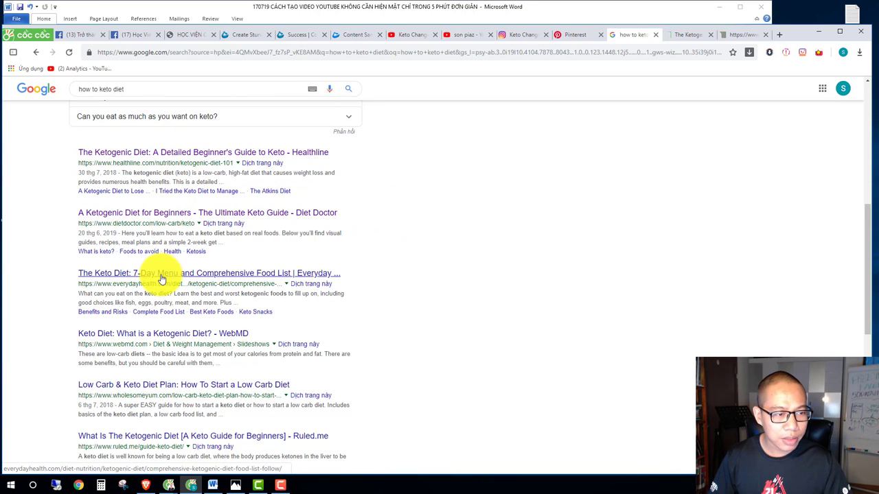
# Skim the Healthline and Diet Doctor keto articles for text usable as a video script.
pyautogui.click(651, 36)
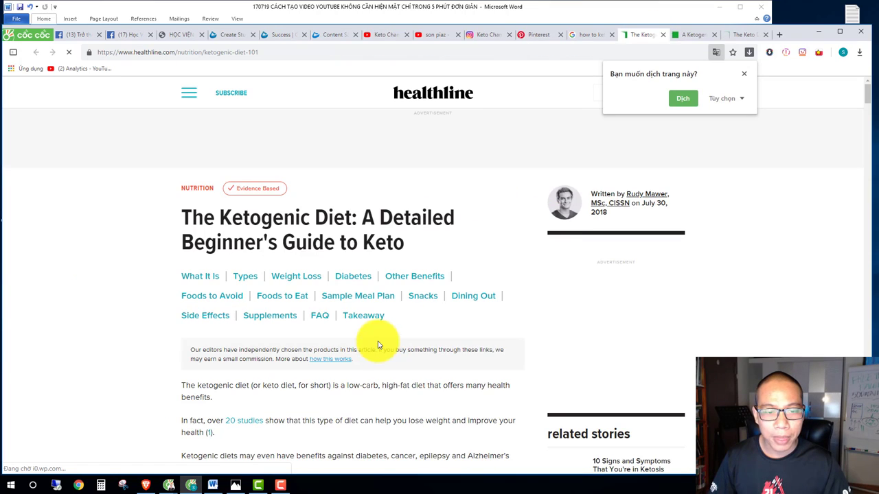
pyautogui.scroll(-3, 360, 309)
pyautogui.scroll(-12, 360, 309)
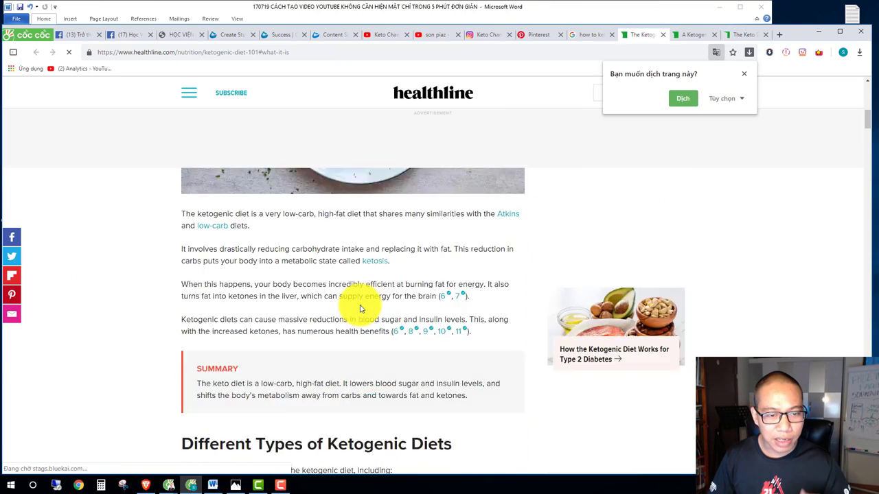
pyautogui.scroll(-15, 360, 309)
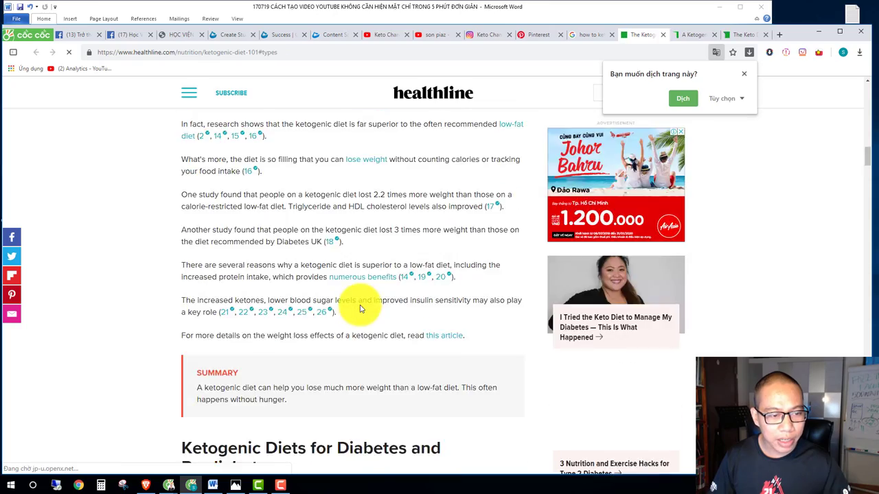
pyautogui.scroll(-5, 361, 309)
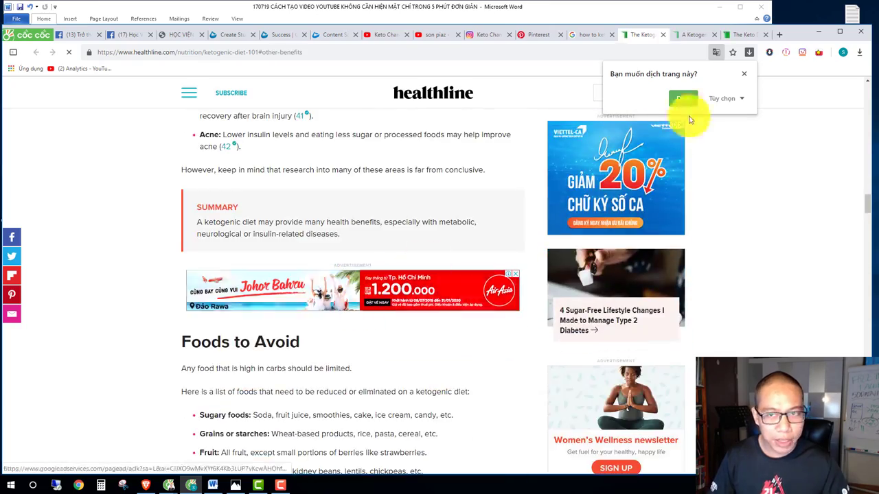
pyautogui.click(692, 36)
pyautogui.scroll(-12, 490, 222)
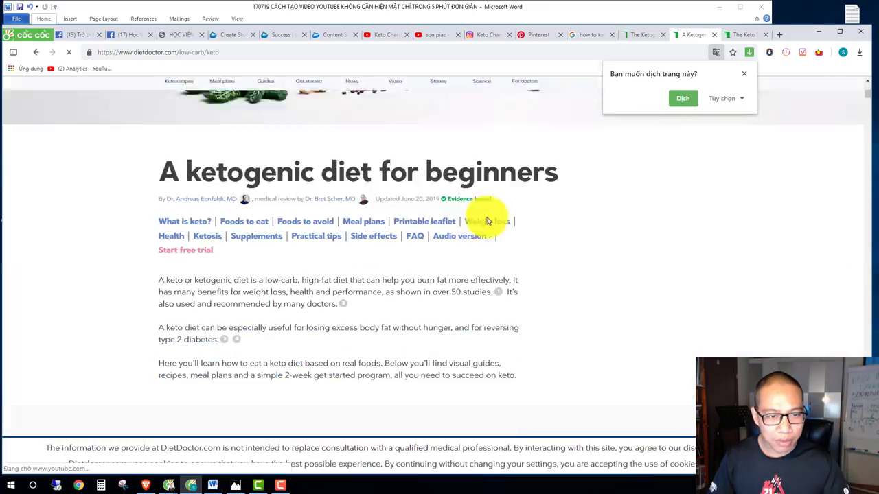
pyautogui.scroll(-20, 439, 261)
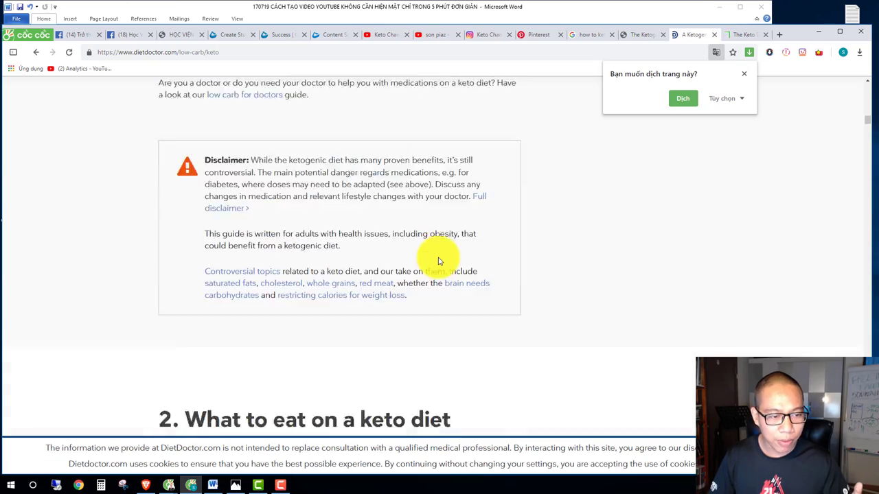
pyautogui.scroll(20, 439, 260)
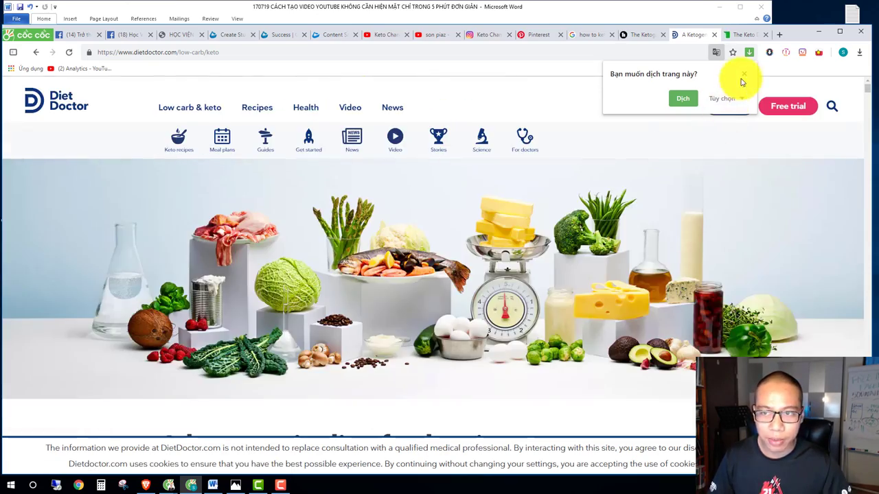
# Copy the Diet Doctor heading "A ketogenic diet for beginners" into ContentSamurai as the video title and the first script line.
pyautogui.click(743, 75)
pyautogui.scroll(-3, 227, 298)
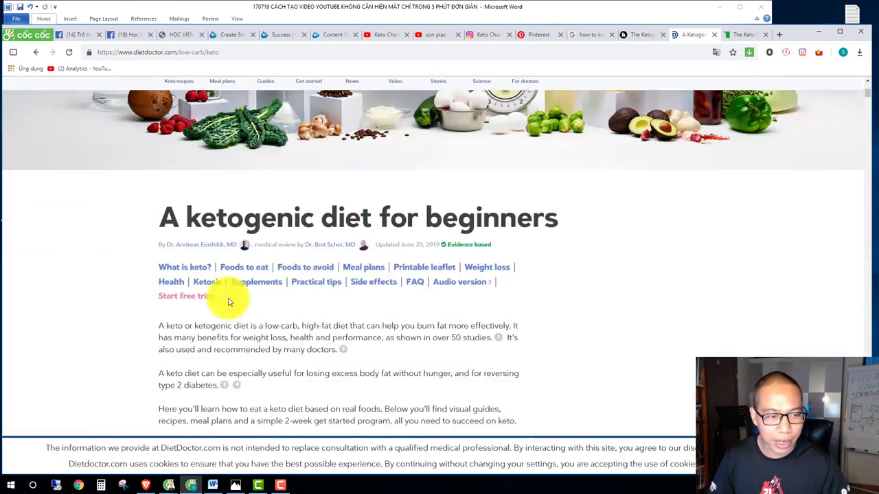
pyautogui.moveTo(159, 217); pyautogui.dragTo(569, 226)
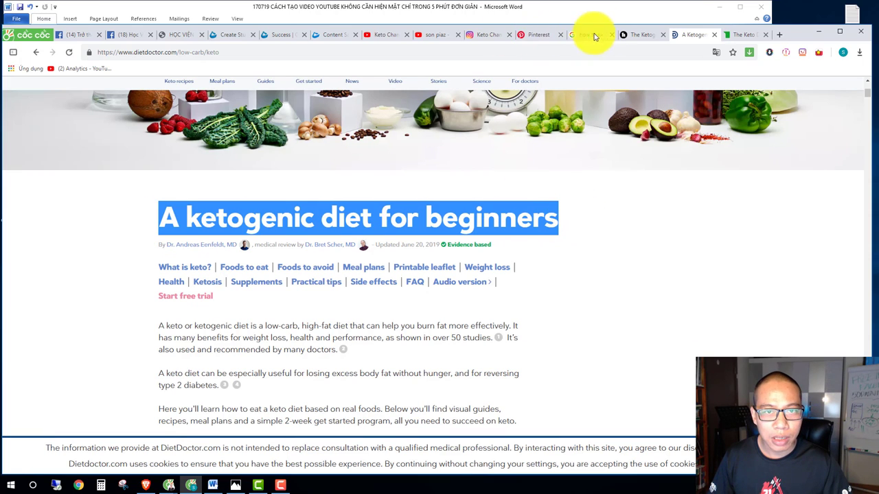
pyautogui.click(323, 39)
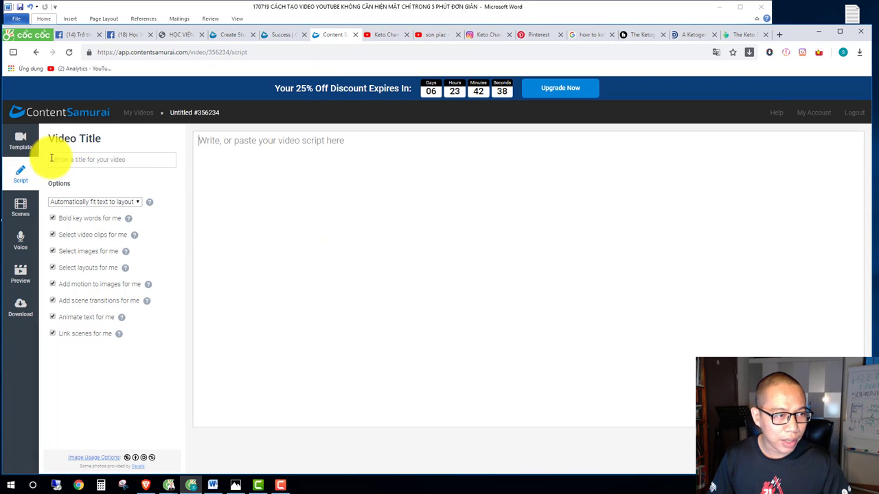
pyautogui.click(72, 160)
pyautogui.write('Ketogenic diet for beginners')
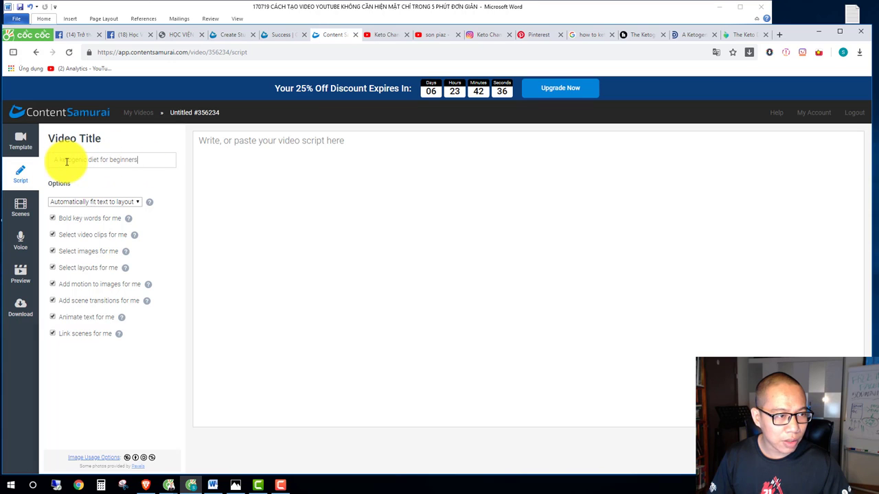
pyautogui.moveTo(61, 161); pyautogui.dragTo(125, 161)
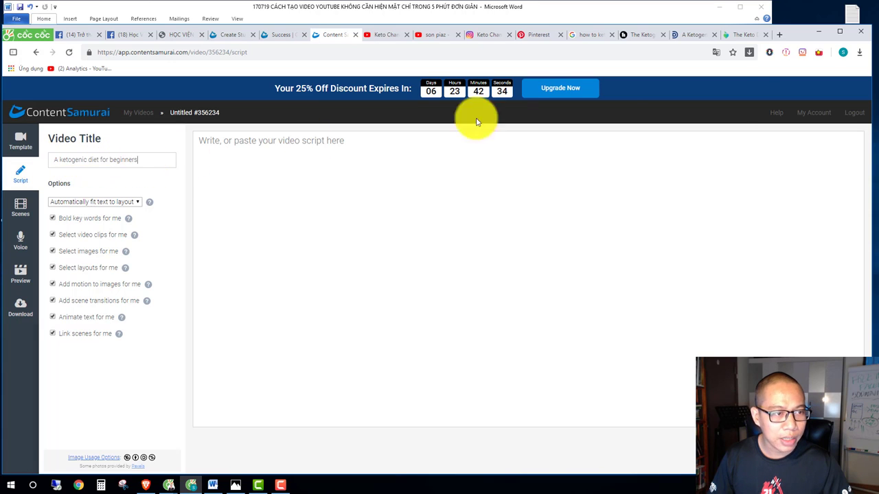
pyautogui.click(293, 157)
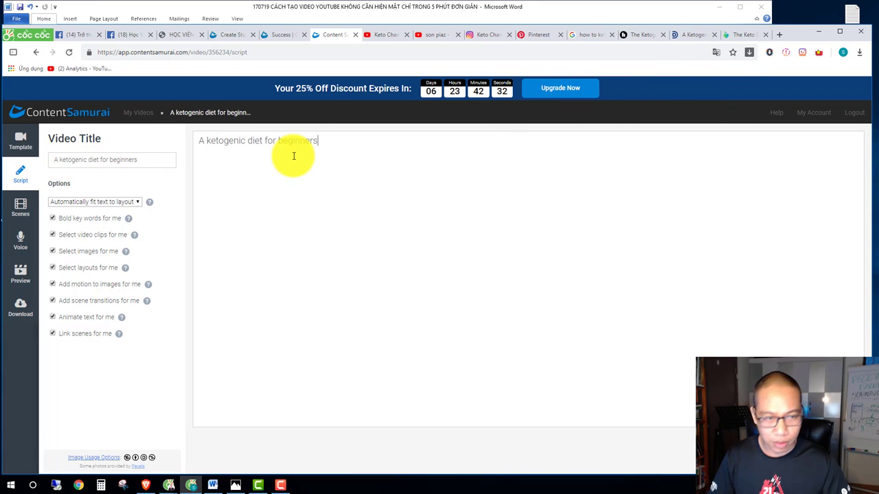
# Copy Diet Doctor's introductory paragraphs through "1. What is a keto diet?" into the video script, separated from the title line by a blank line.
pyautogui.click(692, 35)
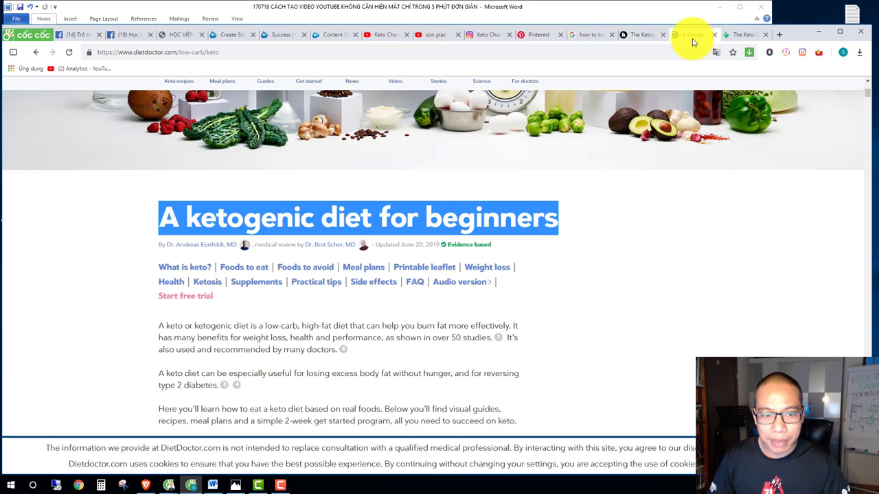
pyautogui.click(395, 324)
pyautogui.scroll(-2, 363, 310)
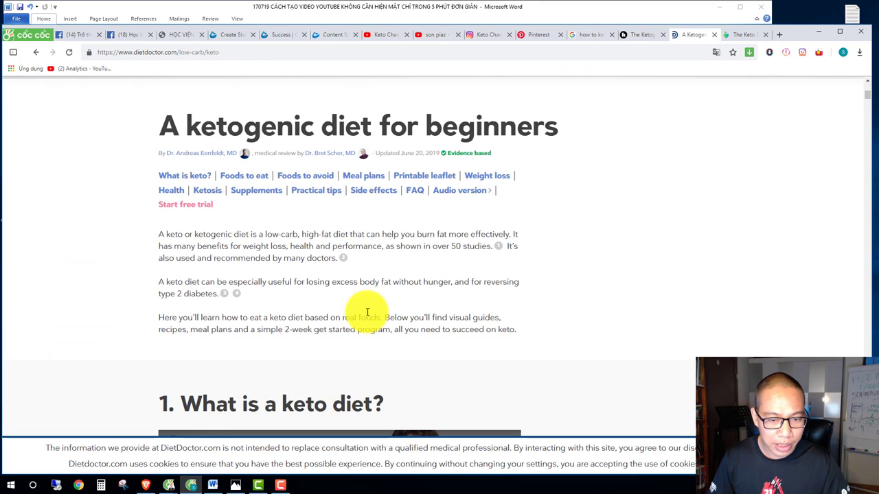
pyautogui.moveTo(156, 235); pyautogui.dragTo(531, 335)
pyautogui.scroll(-1, 531, 334)
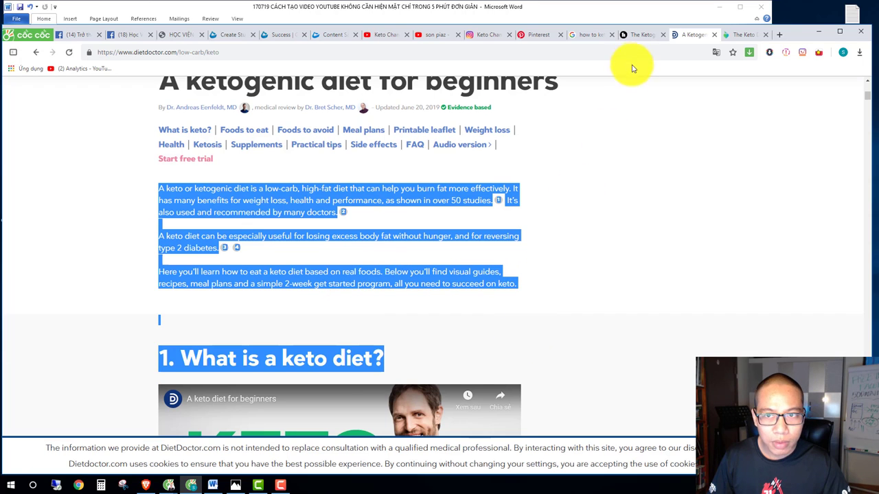
pyautogui.click(326, 35)
pyautogui.write("A keto or ketogenic diet is a low-carb, high-fat diet that can help you burn fat more effectively. It has many benefits for weight loss, health and performance, as shown in over 50 studies.1 It's also used and recommended by many doctors.2  A keto diet can be especially useful for losing excess body fat without hunger, and for reversing type 2 diabetes.34  Here you'll learn how to eat a keto diet based on real foods. Below you'll find visual guides, recipes, meal plans and a simple 2-week get started program, all you need to succeed on keto.  1. What is a keto diet?")
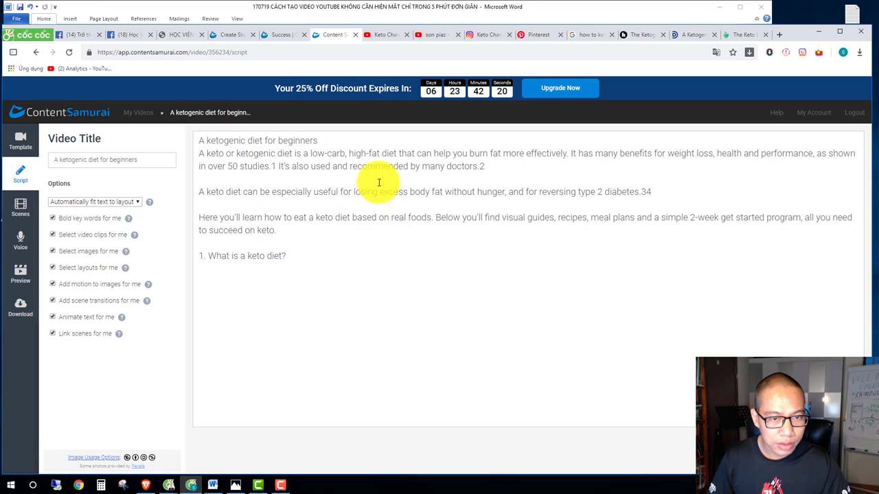
pyautogui.press('Return')
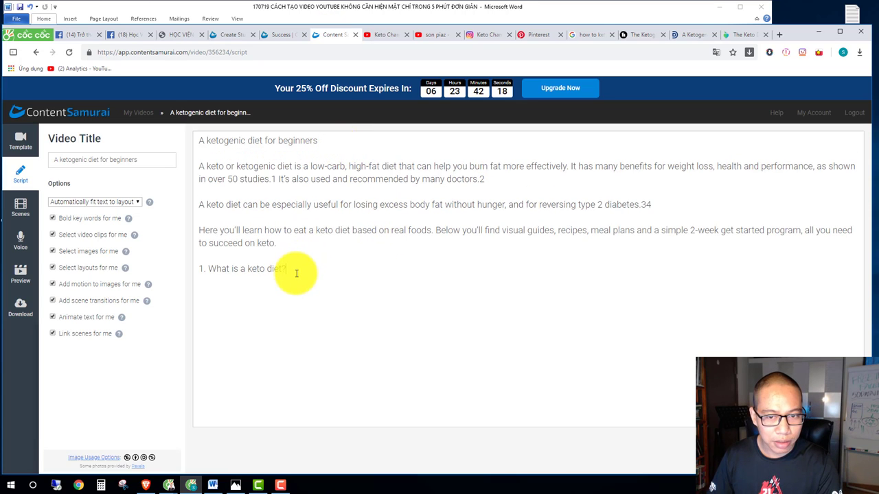
# Delete the stray footnote numbers 2, 1 and 34 from the ends of the pasted script sentences.
pyautogui.click(296, 274)
pyautogui.click(490, 182)
pyautogui.press('BackSpace')
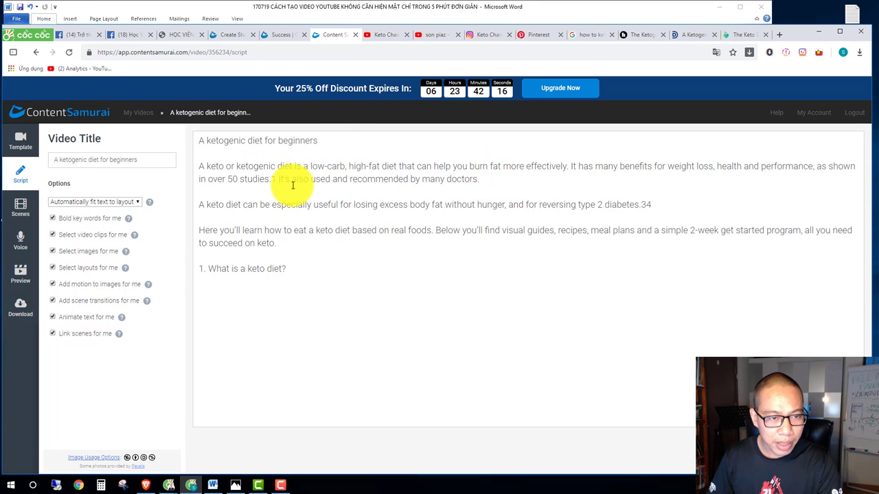
pyautogui.click(276, 180)
pyautogui.press('BackSpace')
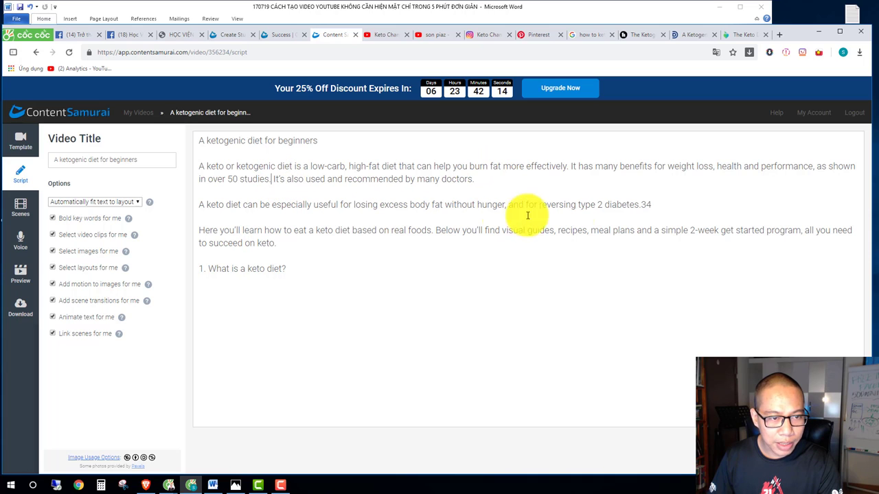
pyautogui.click(656, 214)
pyautogui.press('BackSpace')
pyautogui.press('BackSpace')
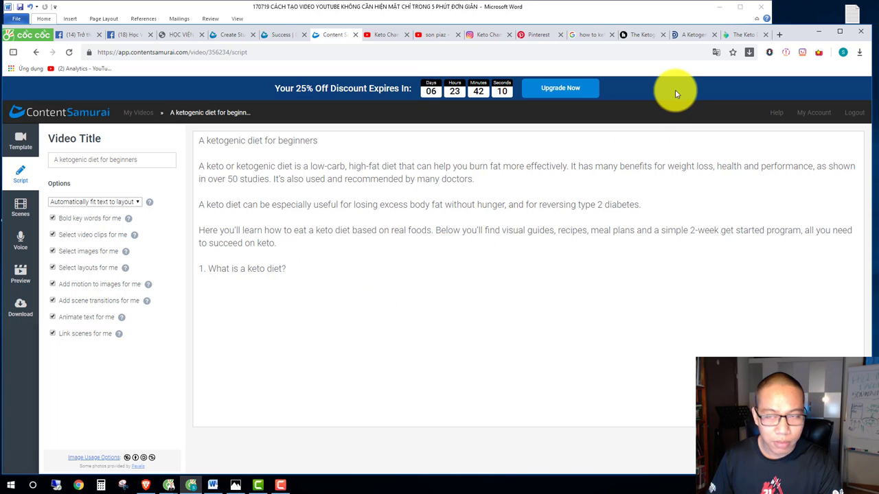
# Copy Diet Doctor's text from "We make it simple to understand a keto diet" through "without having to fast." and append it to the ContentSamurai script.
pyautogui.click(700, 40)
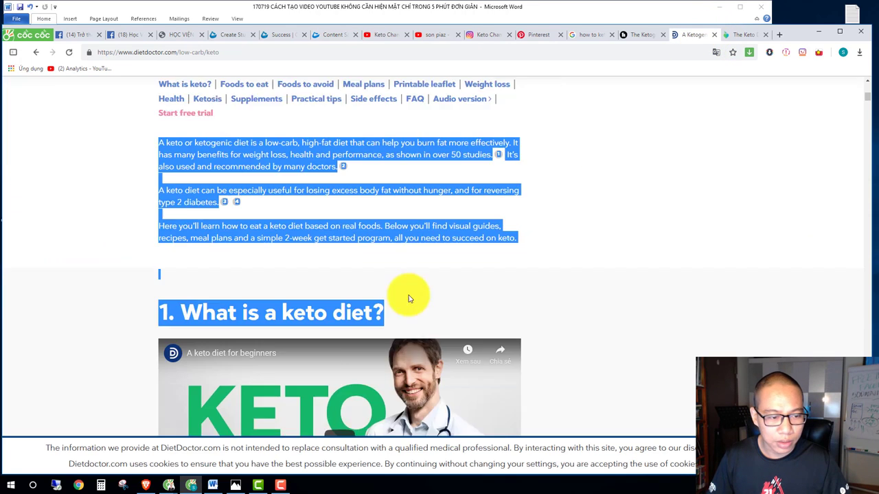
pyautogui.scroll(-5, 402, 295)
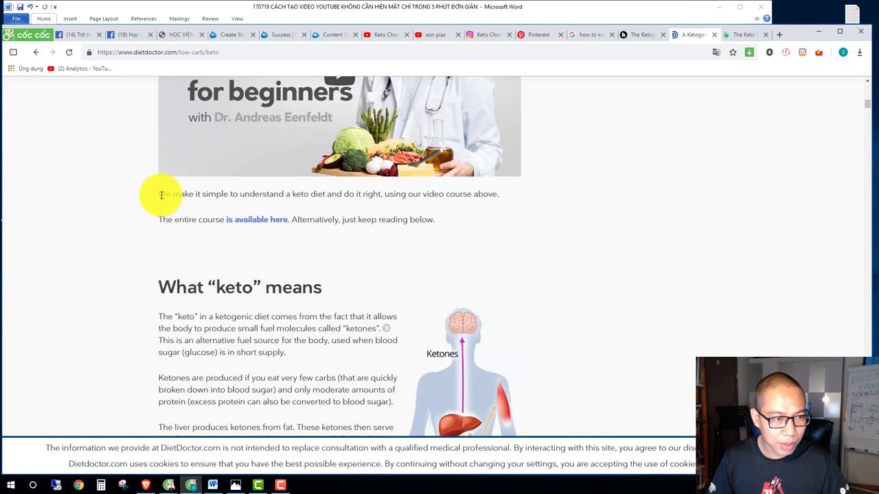
pyautogui.moveTo(164, 198)
pyautogui.mouseDown()
pyautogui.moveTo(231, 260)
pyautogui.moveTo(156, 197)
pyautogui.moveTo(181, 222)
pyautogui.moveTo(423, 347)
pyautogui.moveTo(458, 287)
pyautogui.mouseUp()
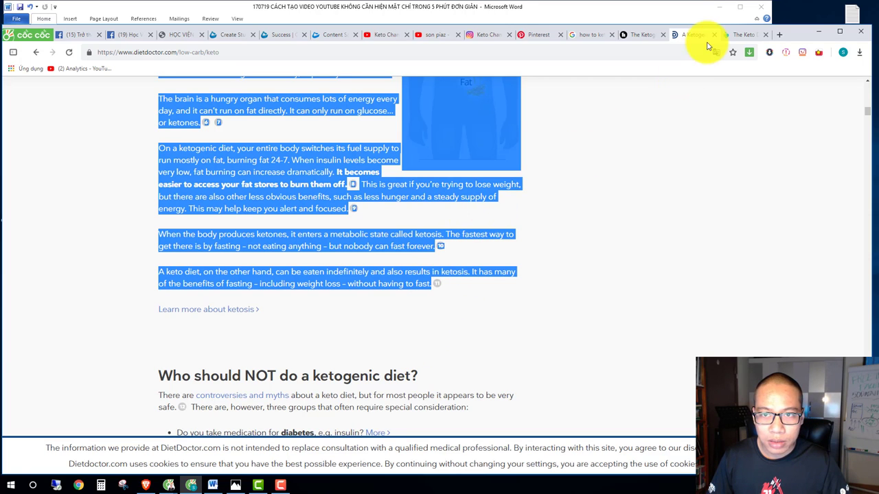
pyautogui.click(333, 34)
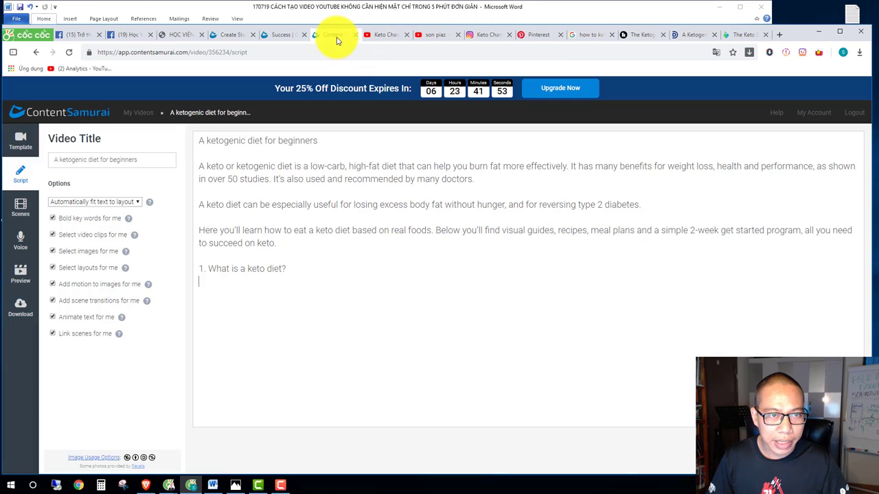
pyautogui.hotkey('ctrl', 'v')
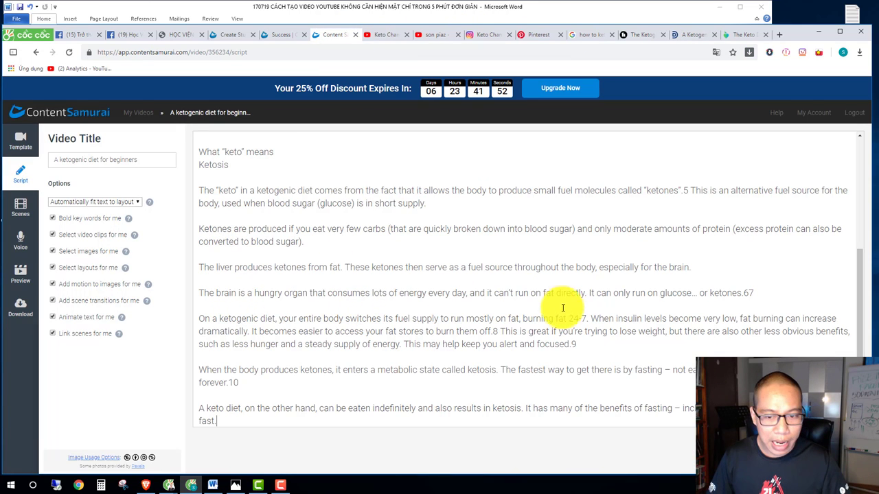
# Delete the stray footnote numbers 9, 10, 67 and 5 from the newly pasted script sentences.
pyautogui.click(577, 347)
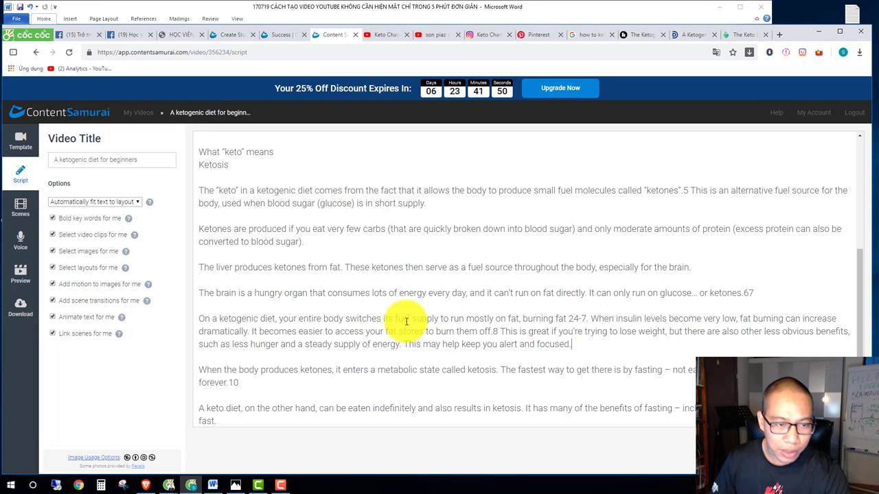
pyautogui.click(251, 383)
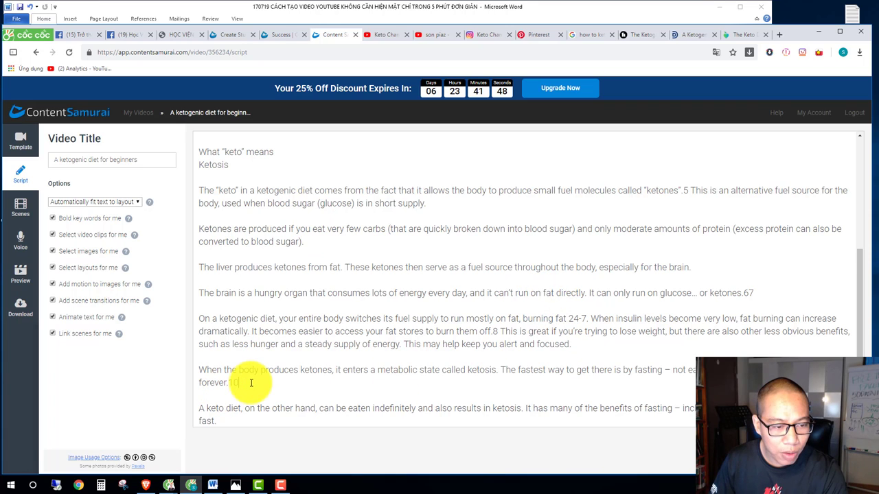
pyautogui.press('BackSpace')
pyautogui.press('BackSpace')
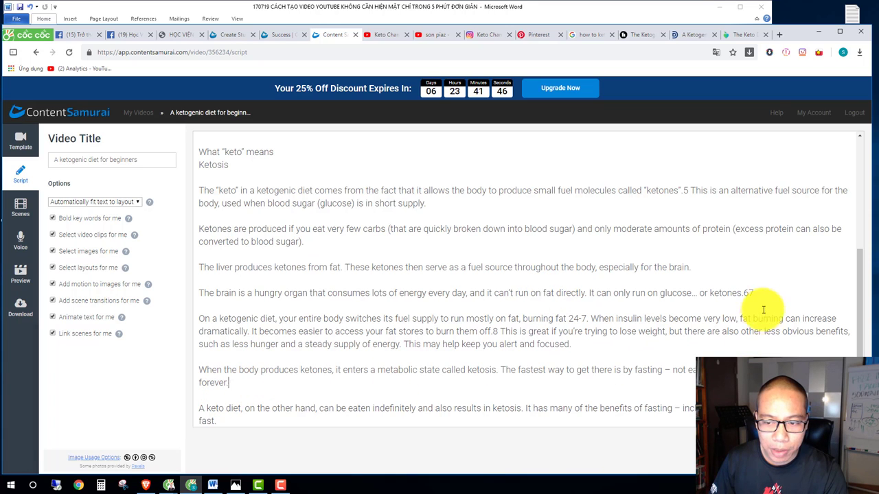
pyautogui.press('BackSpace')
pyautogui.press('BackSpace')
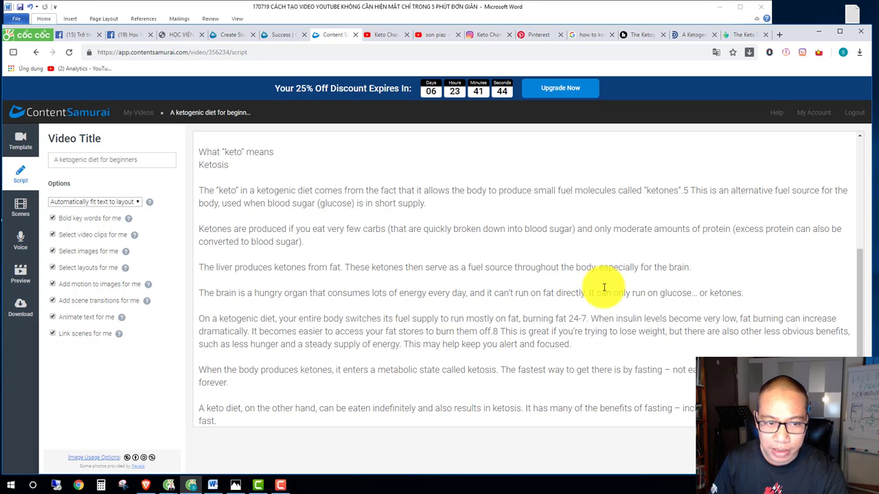
pyautogui.scroll(2, 548, 265)
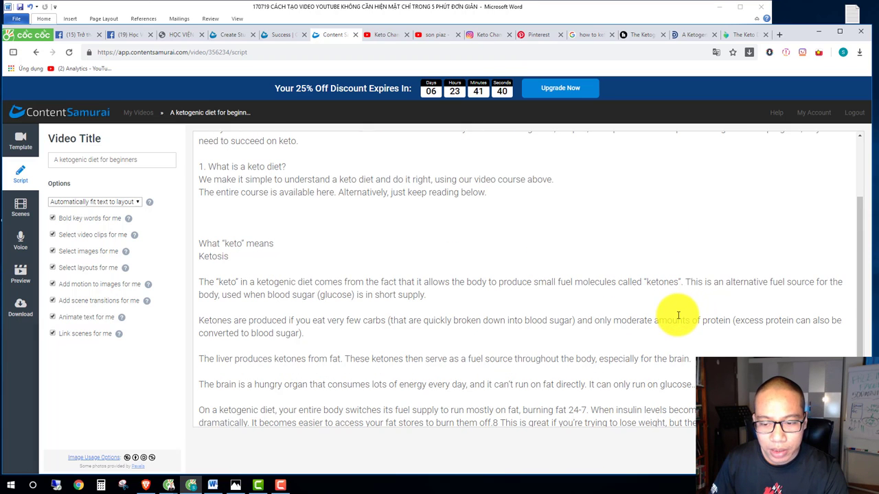
pyautogui.scroll(-2, 679, 316)
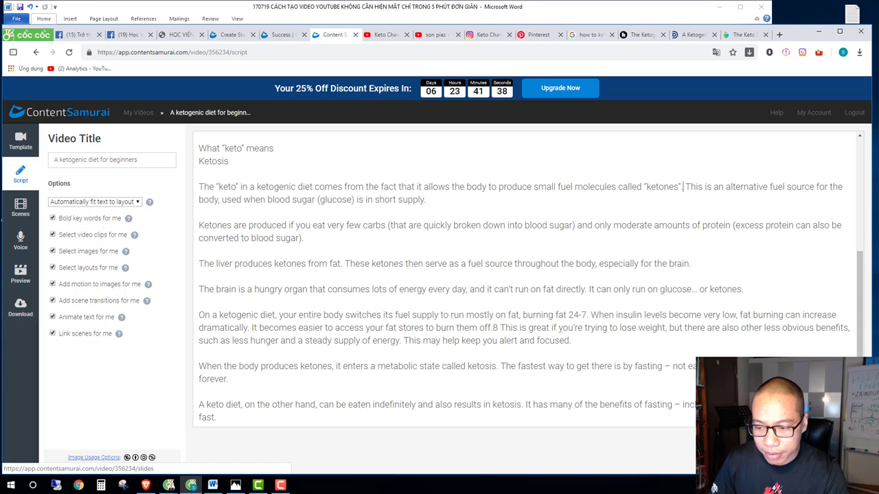
# Generate the video scenes from the script and review their text and automatically chosen media.
pyautogui.click(21, 208)
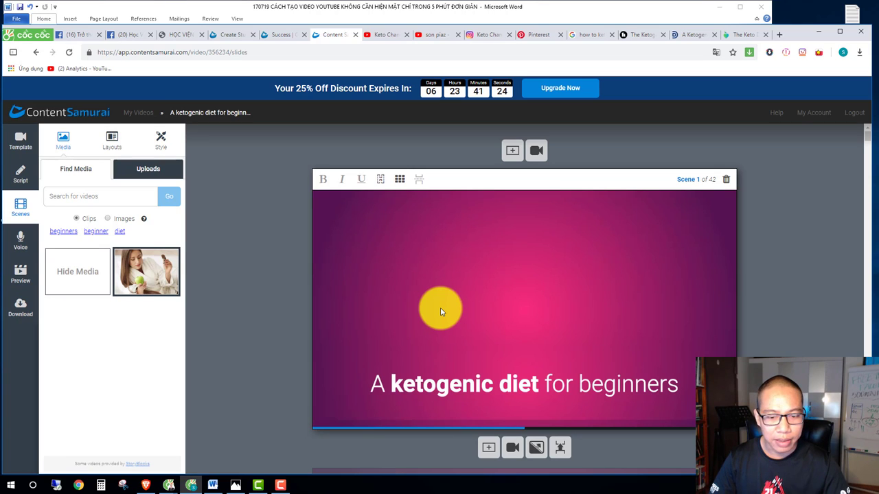
pyautogui.scroll(-4, 481, 350)
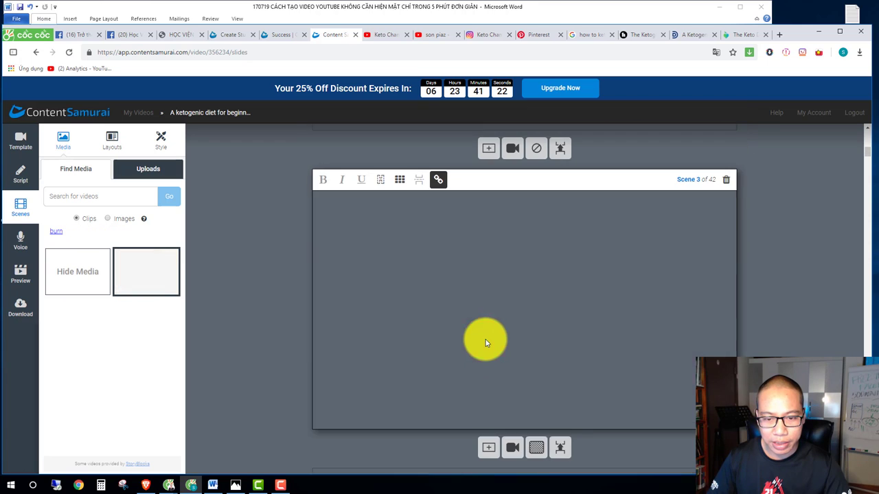
pyautogui.scroll(-2, 501, 318)
pyautogui.scroll(-4, 503, 318)
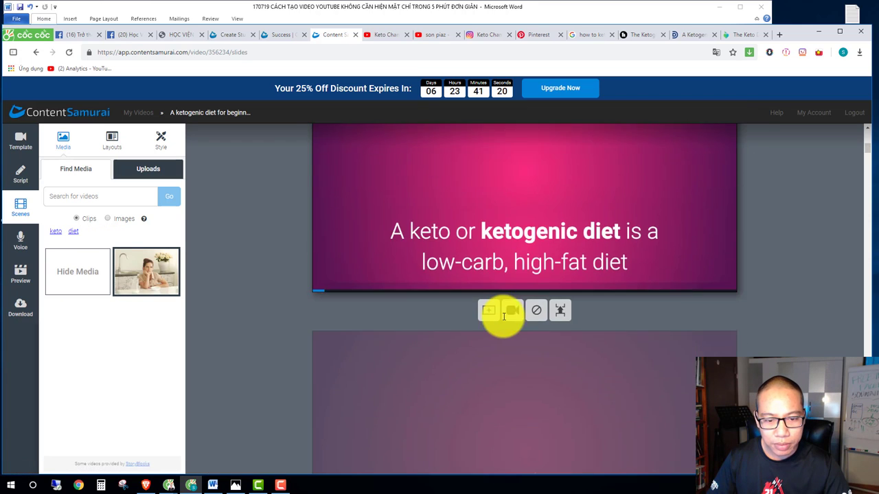
pyautogui.scroll(-4, 503, 318)
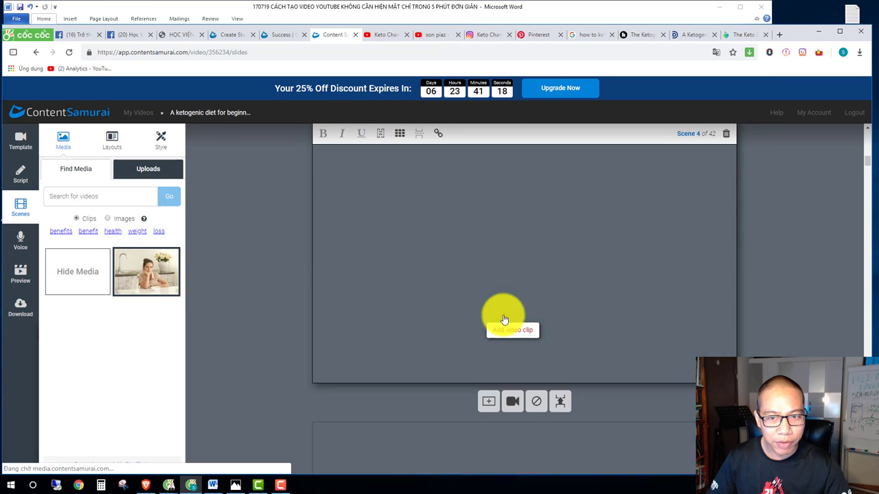
pyautogui.scroll(-6, 517, 301)
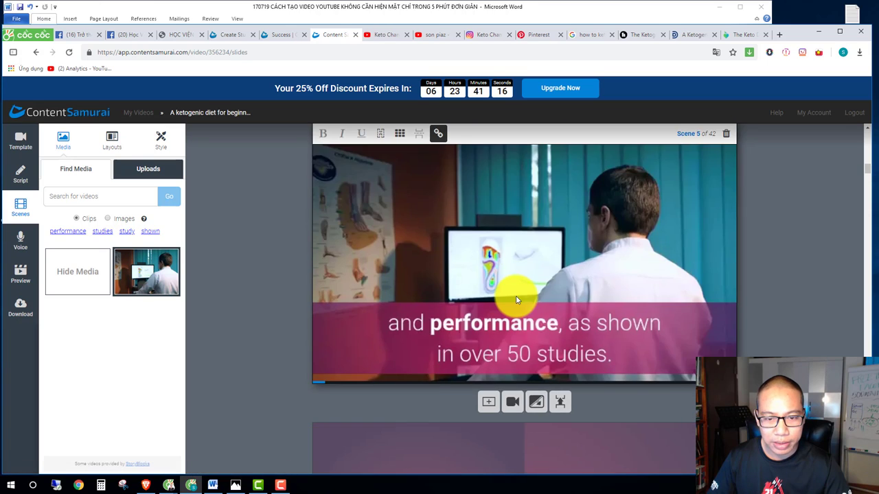
pyautogui.scroll(-8, 516, 296)
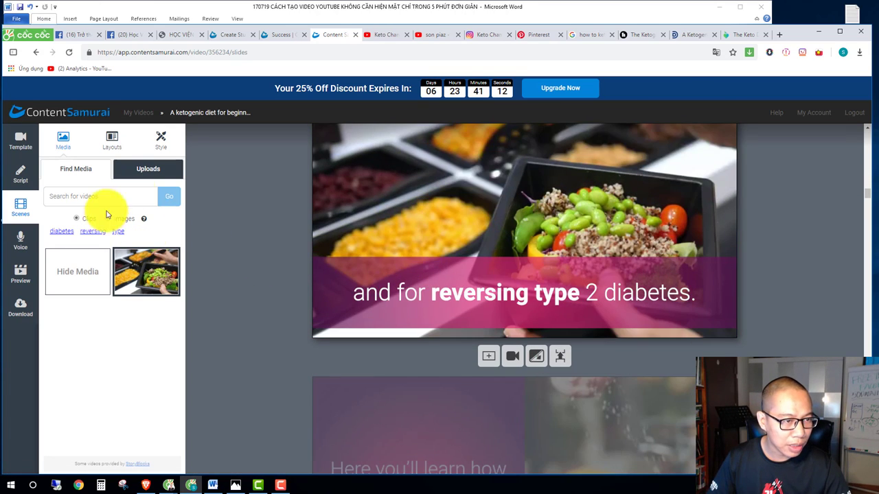
# Set the voice track option to Auto-voice and play the sample of the Heidi voice at a raised volume.
pyautogui.click(22, 242)
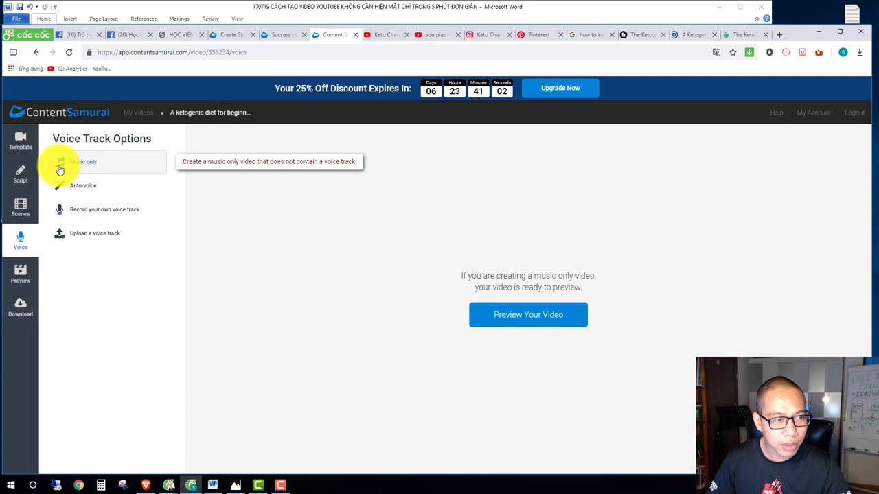
pyautogui.click(98, 193)
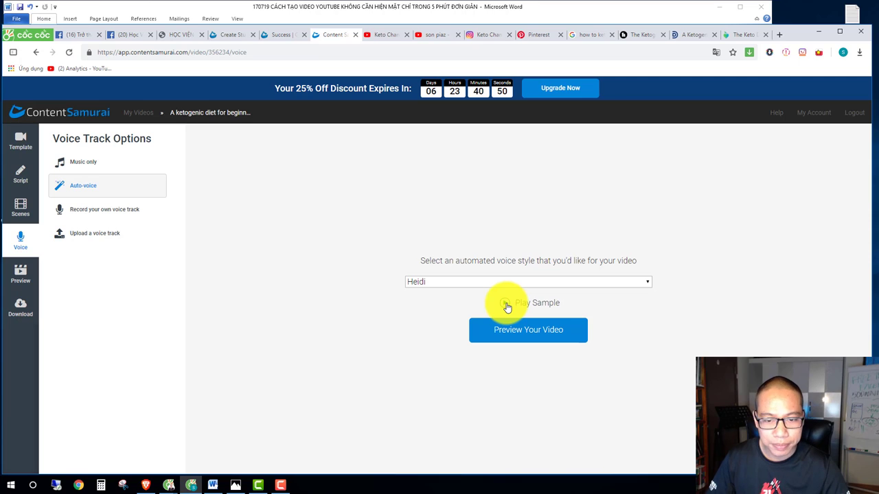
pyautogui.press('XF86AudioRaiseVolume')
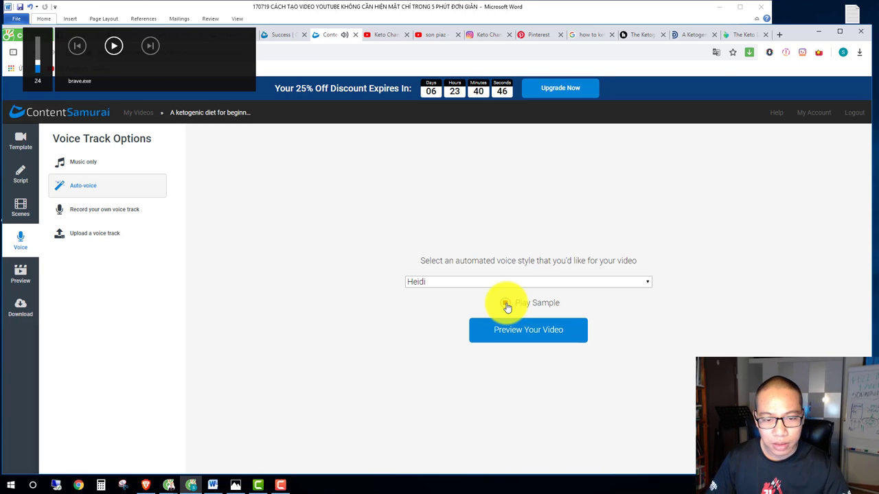
# Select the USA voices Anna and Olivia in turn and listen to each one's sample.
pyautogui.click(526, 284)
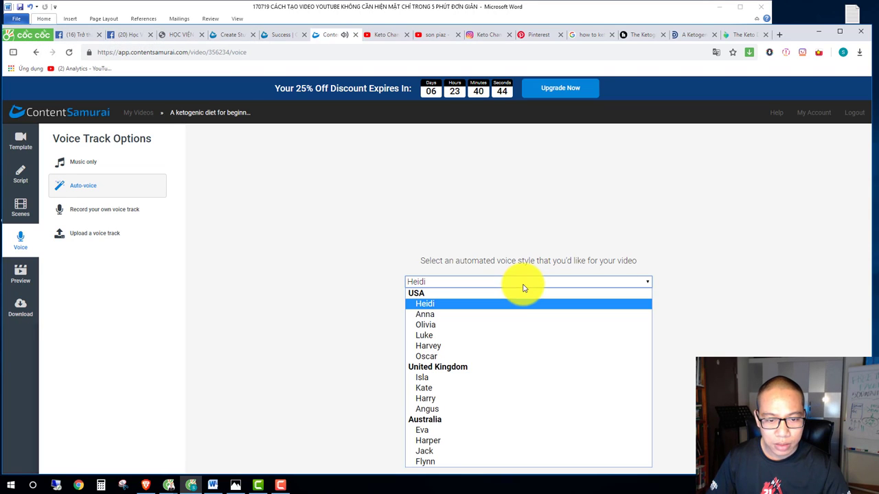
pyautogui.click(459, 314)
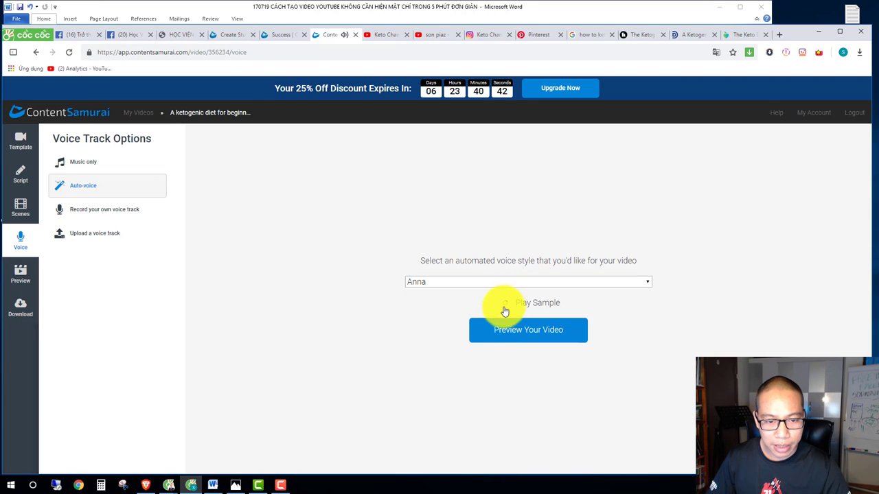
pyautogui.click(449, 287)
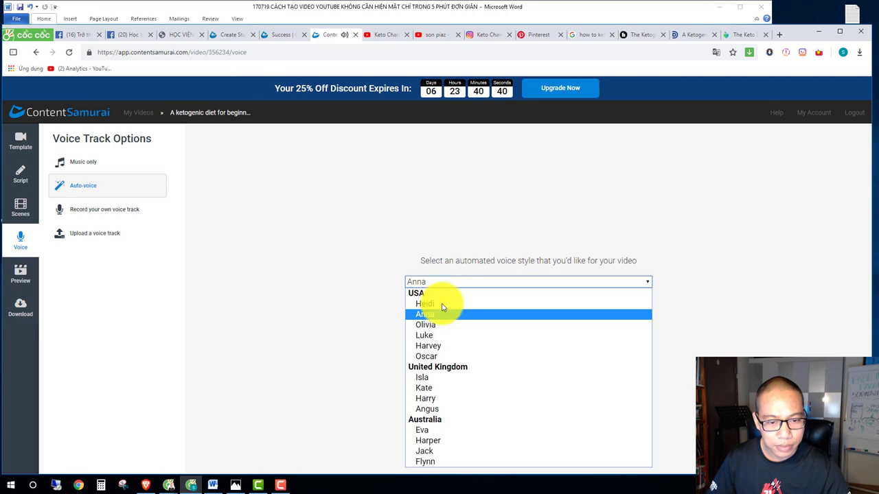
pyautogui.click(436, 325)
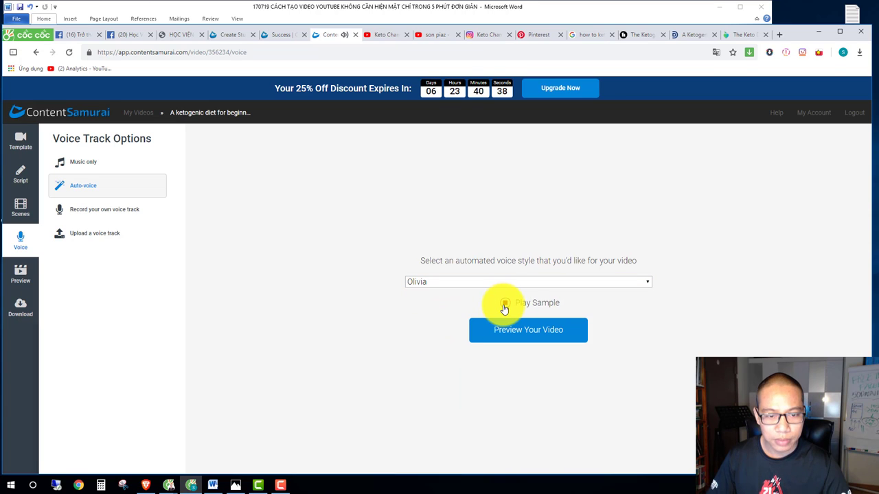
pyautogui.click(517, 284)
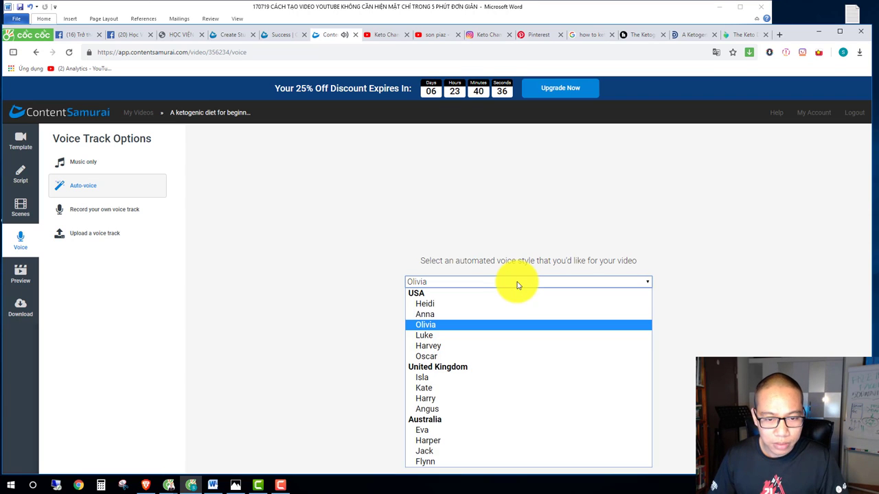
pyautogui.click(517, 284)
# Set the automated voice style to Heidi and build the video preview.
pyautogui.click(506, 282)
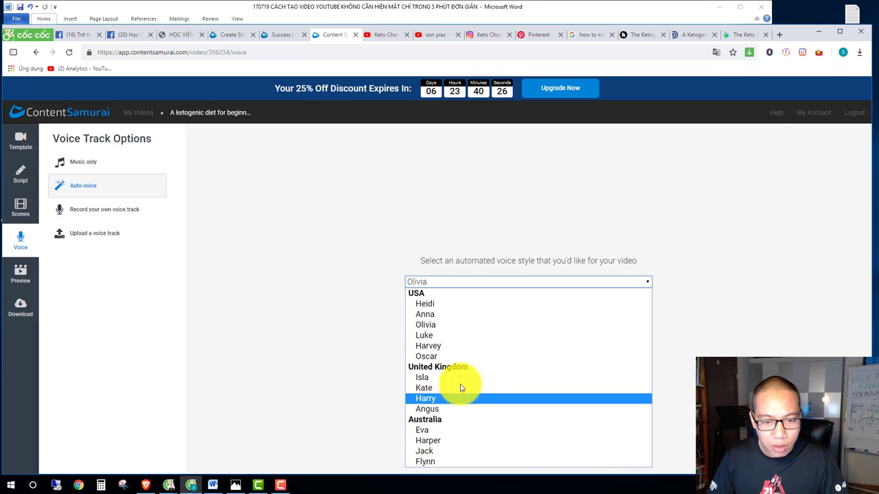
pyautogui.click(469, 311)
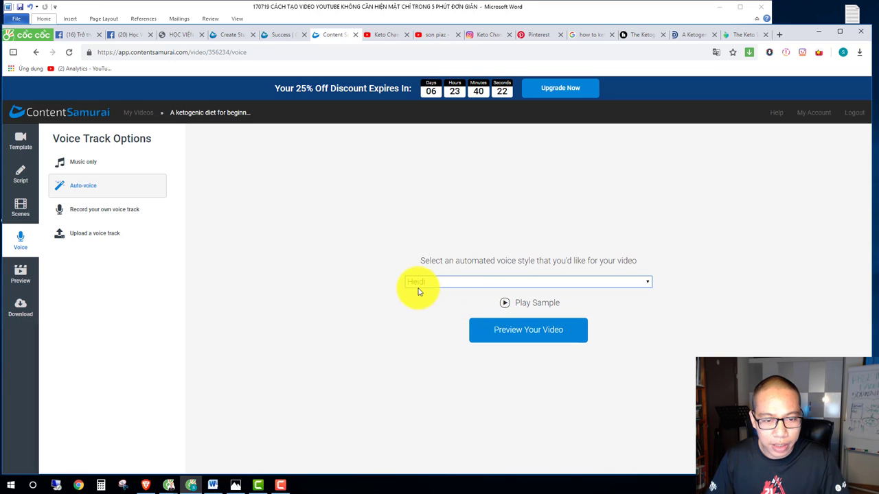
pyautogui.click(551, 332)
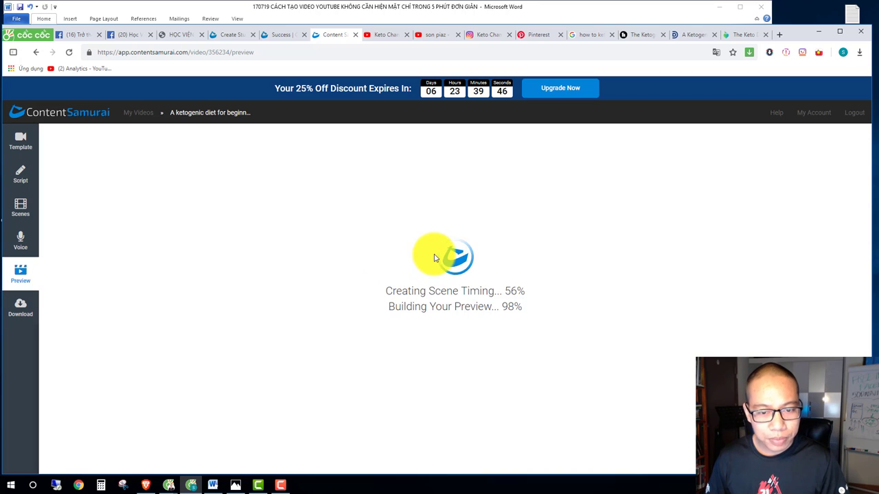
# Switch to the Keto Changed my Life Easy YouTube channel and look through its uploaded videos.
pyautogui.click(386, 34)
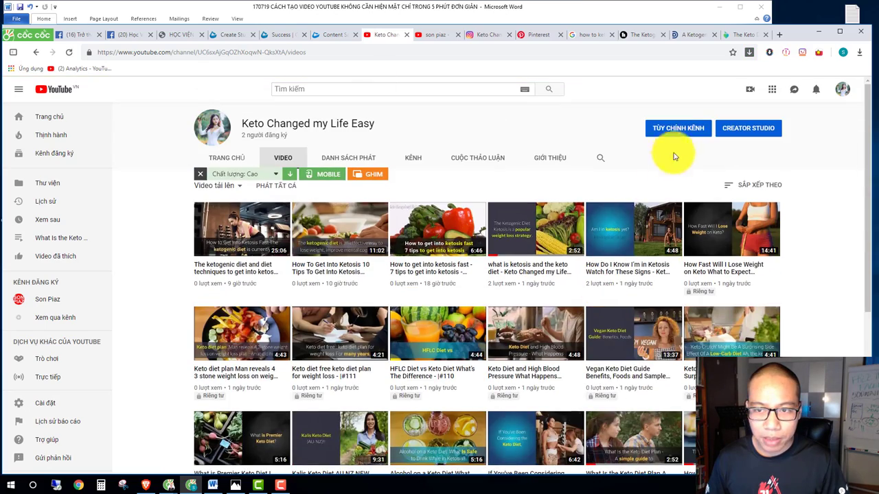
pyautogui.click(673, 128)
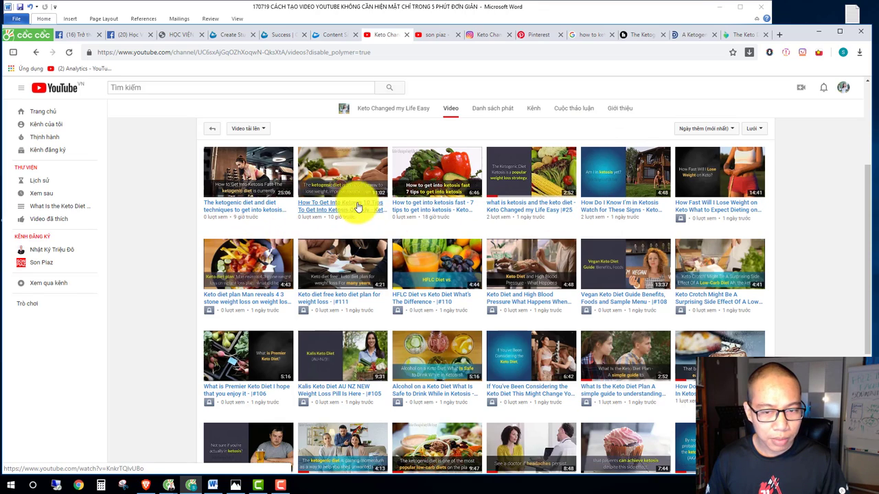
pyautogui.scroll(-3, 732, 278)
pyautogui.scroll(-1, 731, 280)
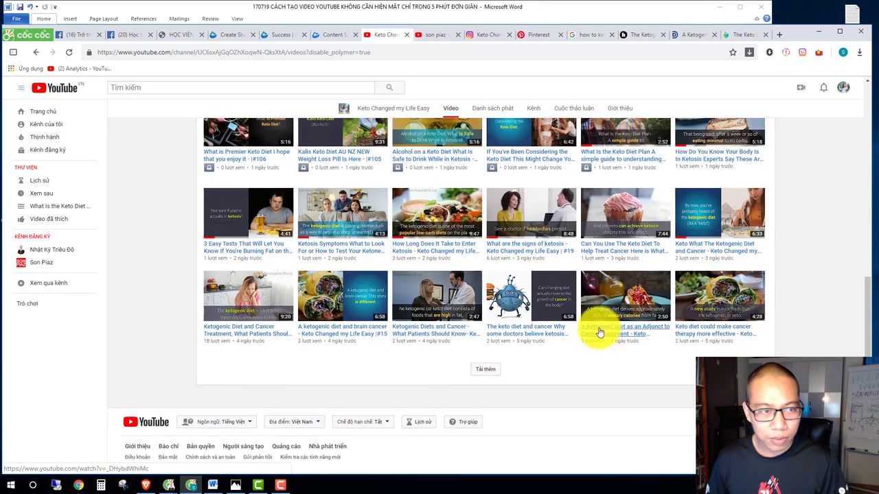
pyautogui.scroll(10, 550, 323)
# Open the channel's real-time YouTube Analytics and examine the view graphs and the per-video list.
pyautogui.click(94, 69)
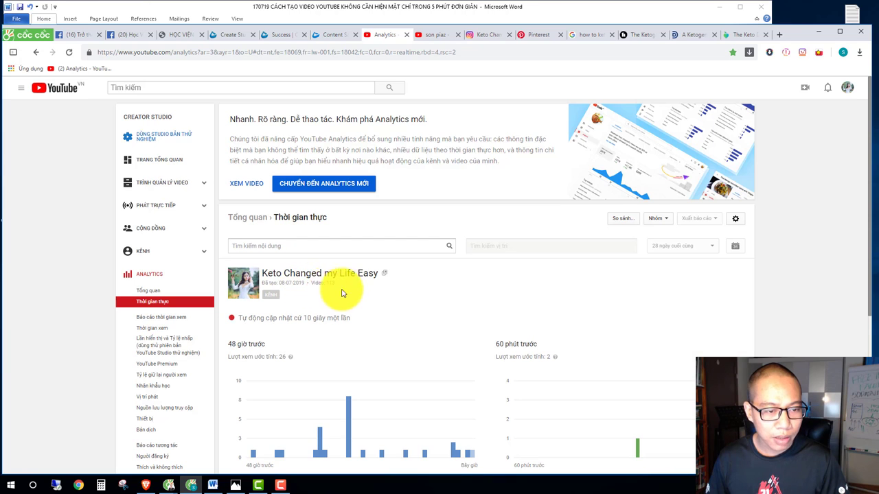
pyautogui.scroll(-2, 318, 284)
pyautogui.scroll(-1, 318, 284)
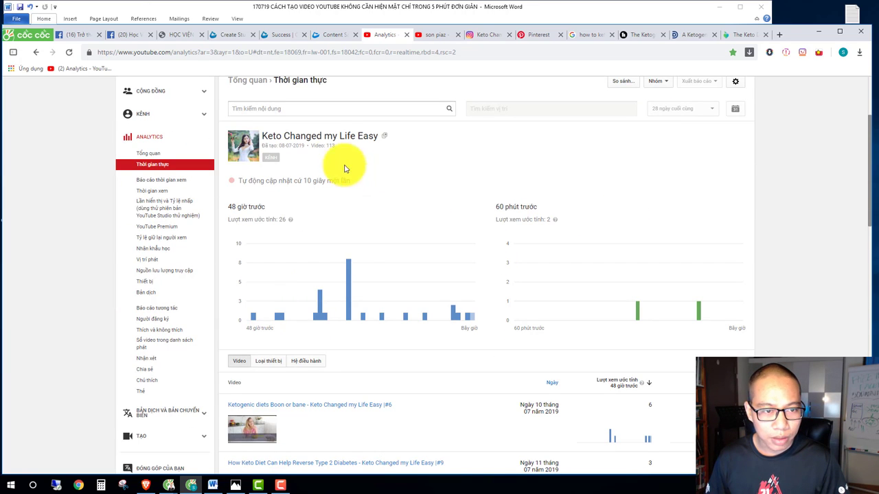
pyautogui.scroll(-12, 508, 213)
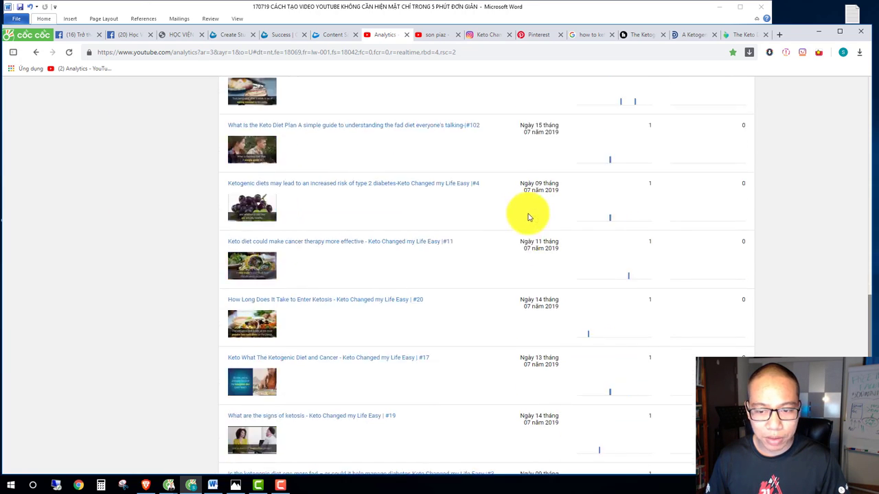
pyautogui.scroll(12, 536, 215)
pyautogui.scroll(3, 538, 217)
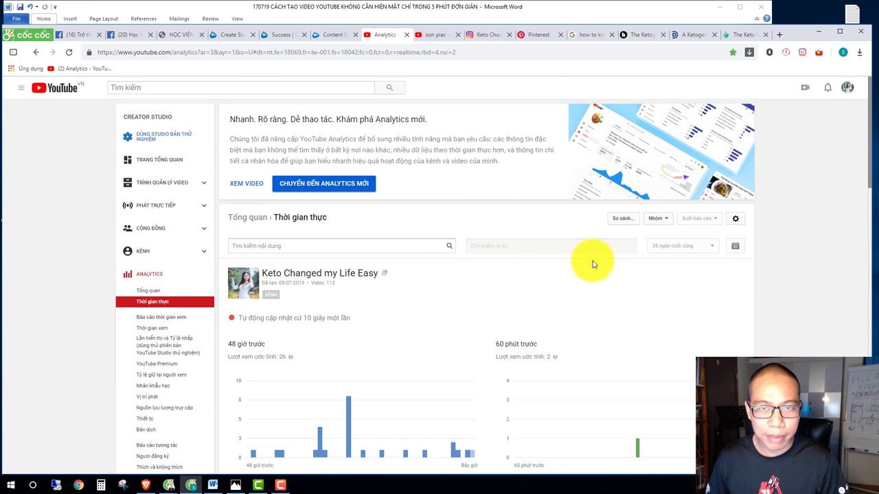
# Return to the ContentSamurai preview and play the opening scenes of the ketogenic diet video, then pause it.
pyautogui.scroll(-3, 584, 254)
pyautogui.click(332, 34)
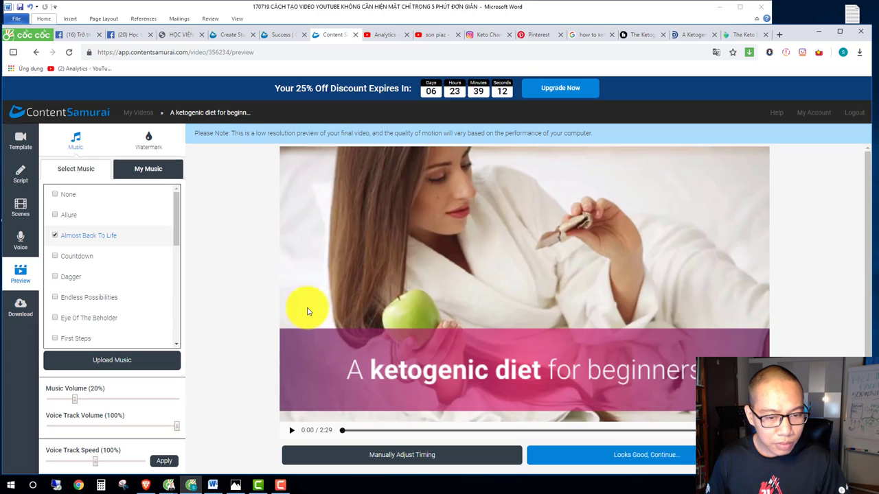
pyautogui.click(293, 432)
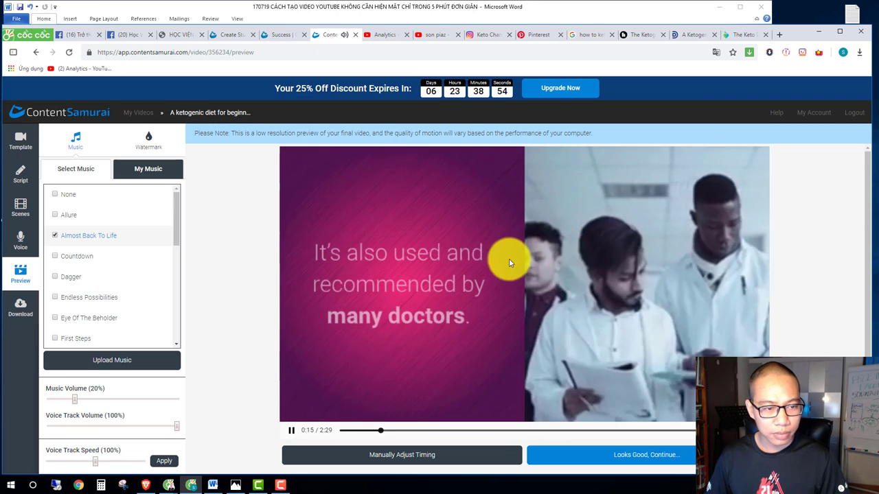
pyautogui.click(292, 430)
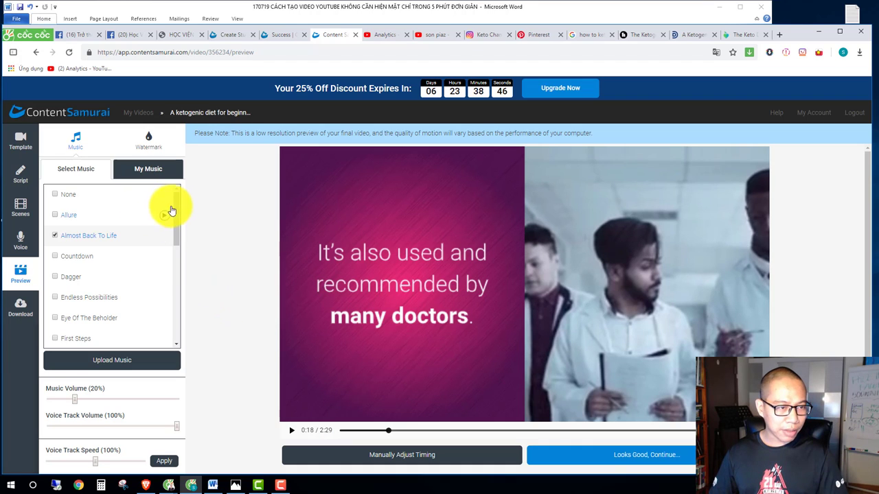
# Apply a voice track speed of 95%, accept the preview and generate the final video.
pyautogui.moveTo(175, 210); pyautogui.dragTo(175, 187)
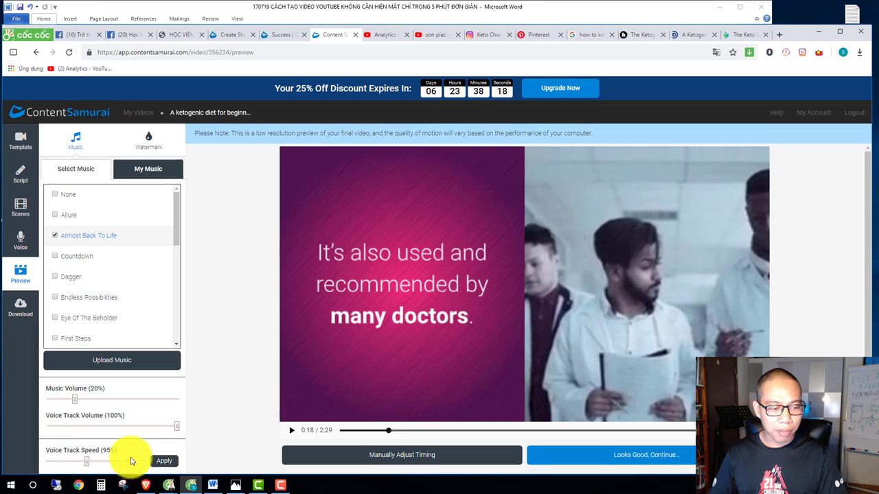
pyautogui.click(169, 461)
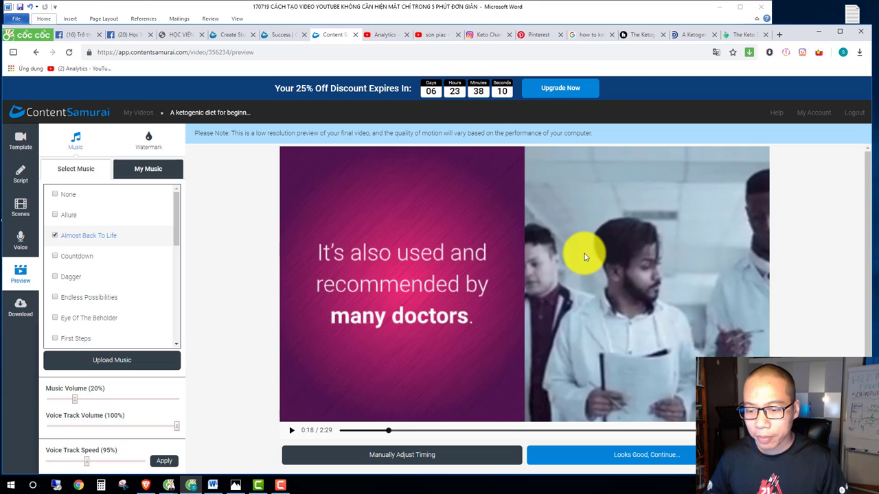
pyautogui.click(650, 464)
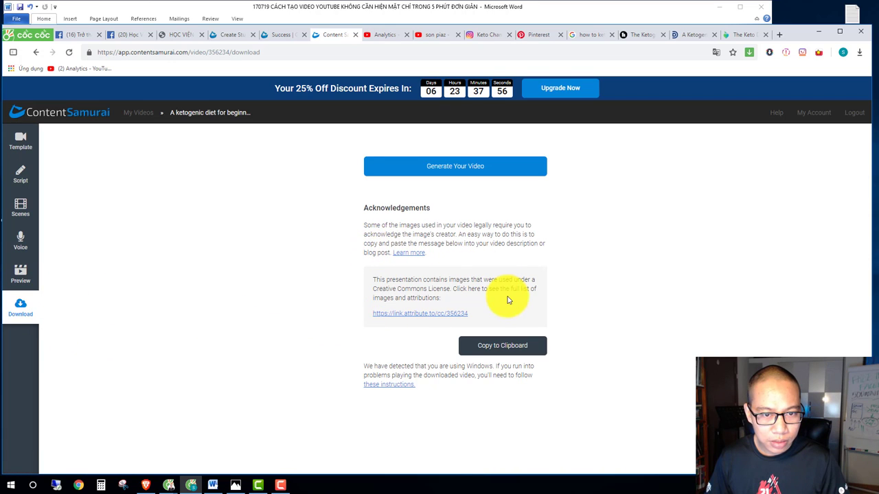
pyautogui.click(456, 168)
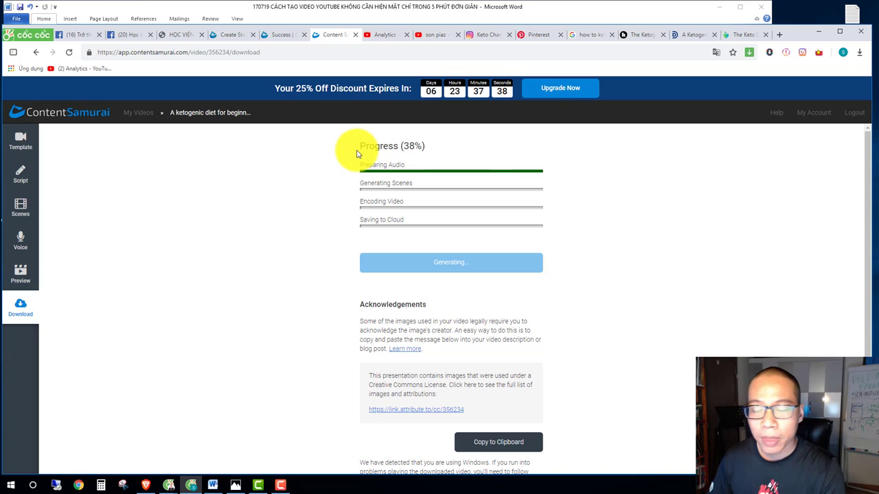
# Look through the ClickBank course page down to its Free Traffic YouTube lessons, and check the video's generation progress in ContentSamurai.
pyautogui.click(175, 36)
pyautogui.scroll(-10, 659, 312)
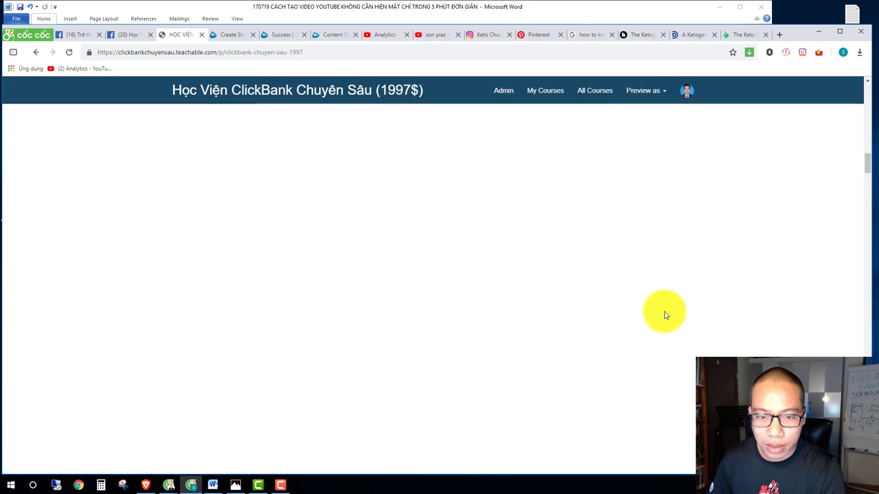
pyautogui.scroll(-15, 656, 314)
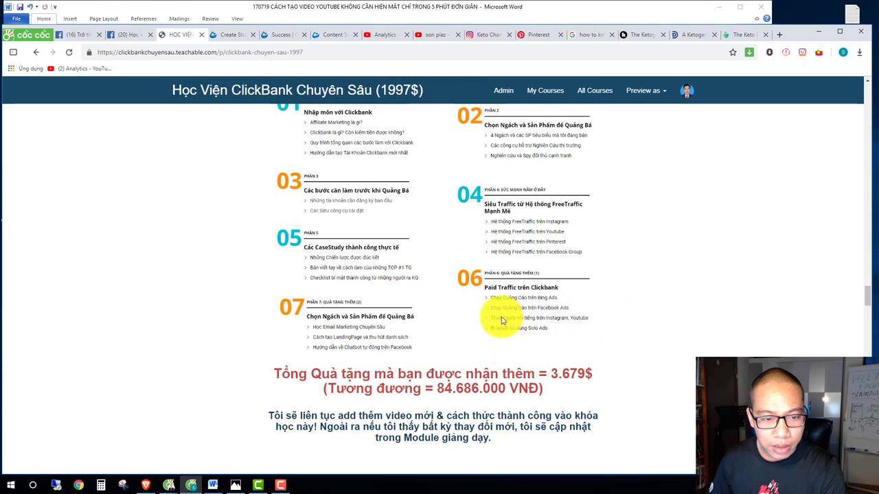
pyautogui.scroll(-6, 467, 320)
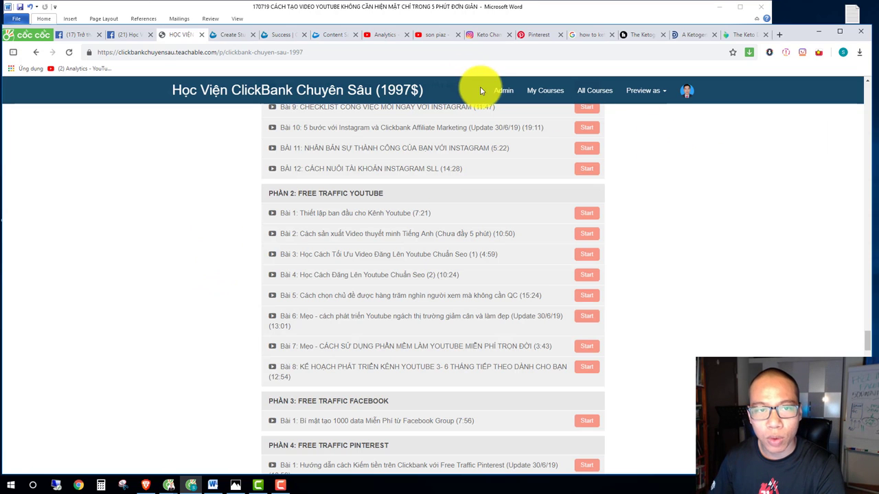
pyautogui.click(331, 34)
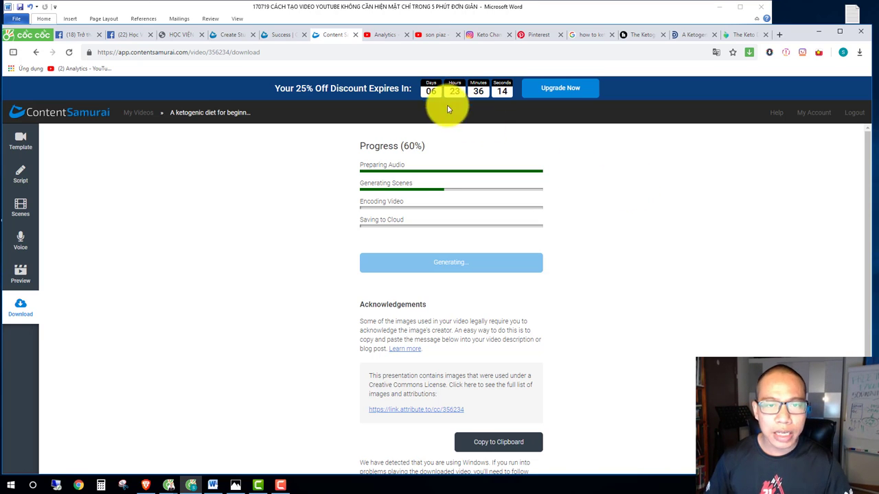
# Switch to the keto Instagram profile, search Instagram for its handle ketochangedmylifeeasy, and close the suggestions.
pyautogui.click(485, 35)
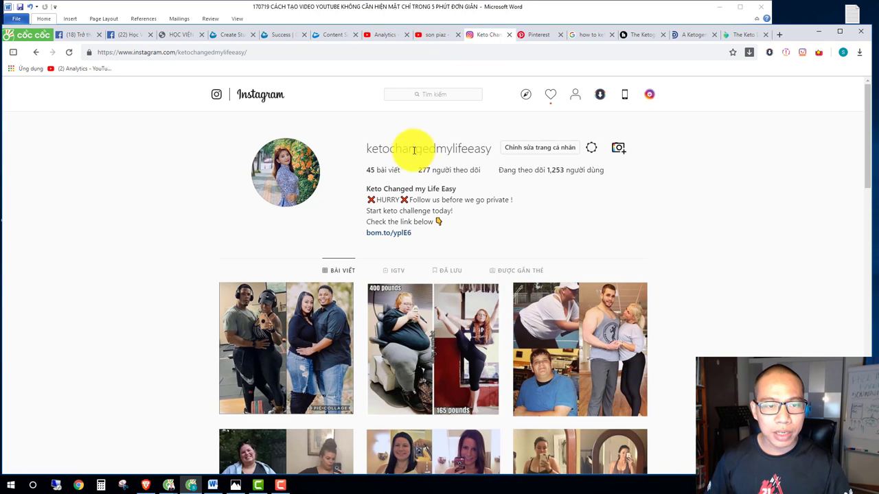
pyautogui.moveTo(490, 149); pyautogui.dragTo(416, 149)
pyautogui.click(365, 152)
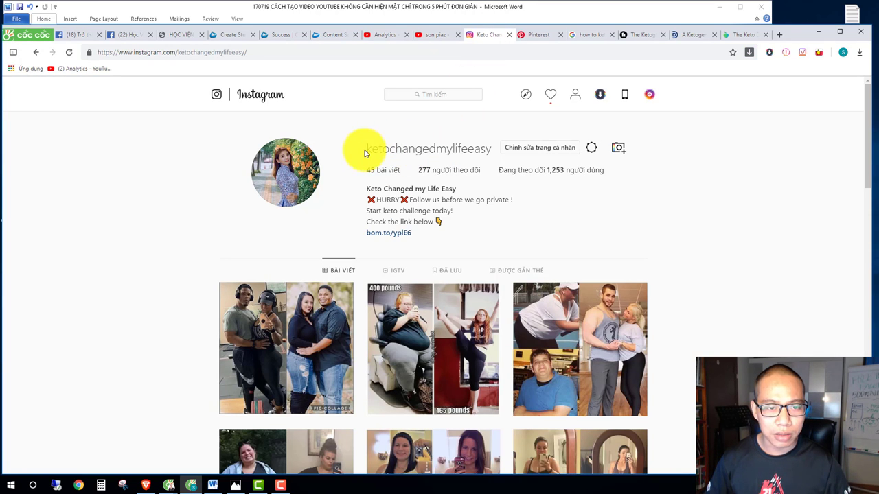
pyautogui.doubleClick(367, 150)
pyautogui.hotkey('ctrl', 'c')
pyautogui.click(422, 94)
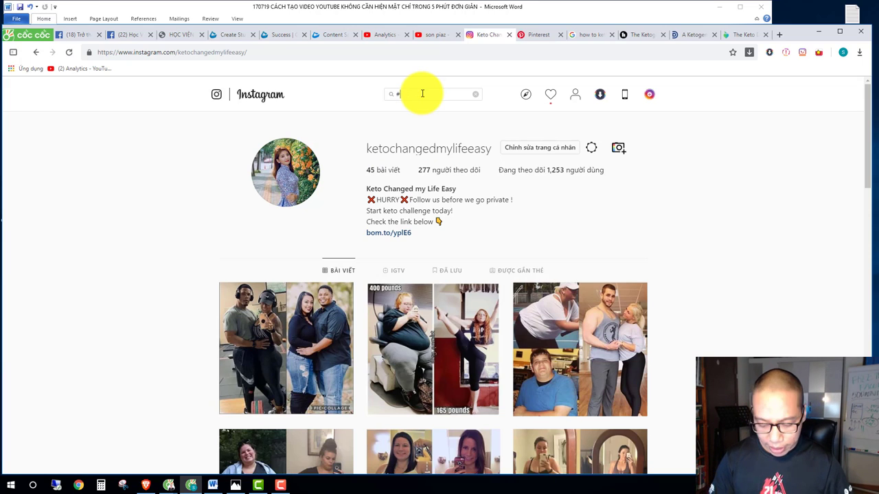
pyautogui.hotkey('ctrl', 'v')
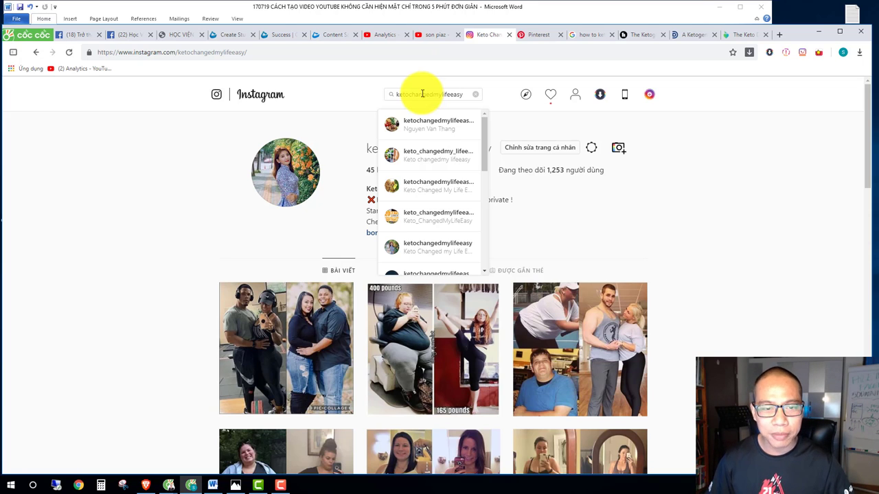
pyautogui.moveTo(486, 147)
pyautogui.mouseDown()
pyautogui.moveTo(477, 245)
pyautogui.moveTo(483, 144)
pyautogui.mouseUp()
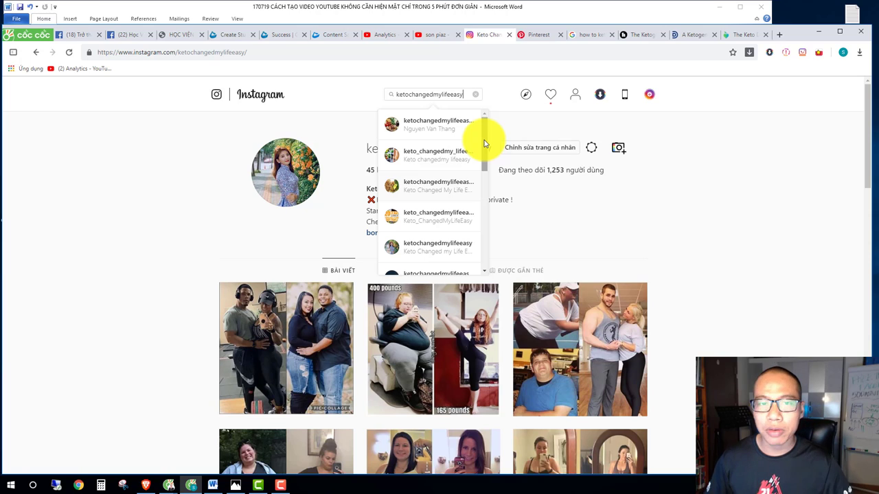
pyautogui.click(755, 197)
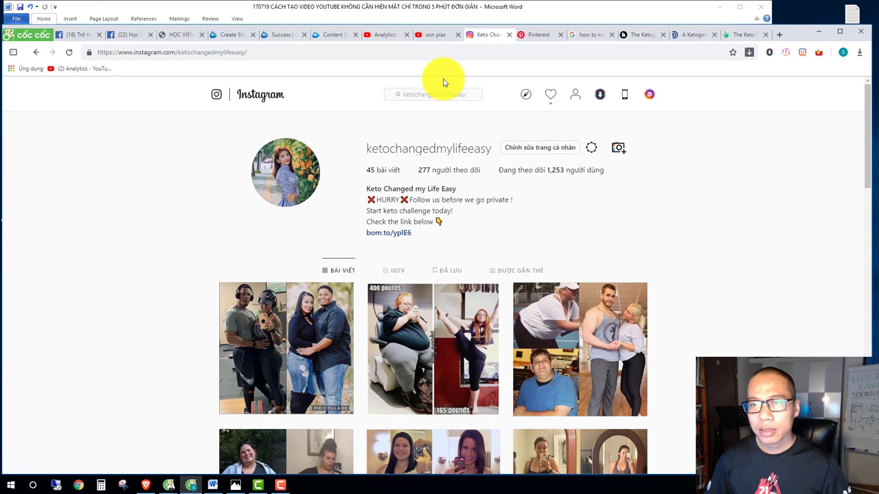
# Switch to the ClickBank course page and examine its lesson list, bonus gifts and the section on what students receive.
pyautogui.click(182, 36)
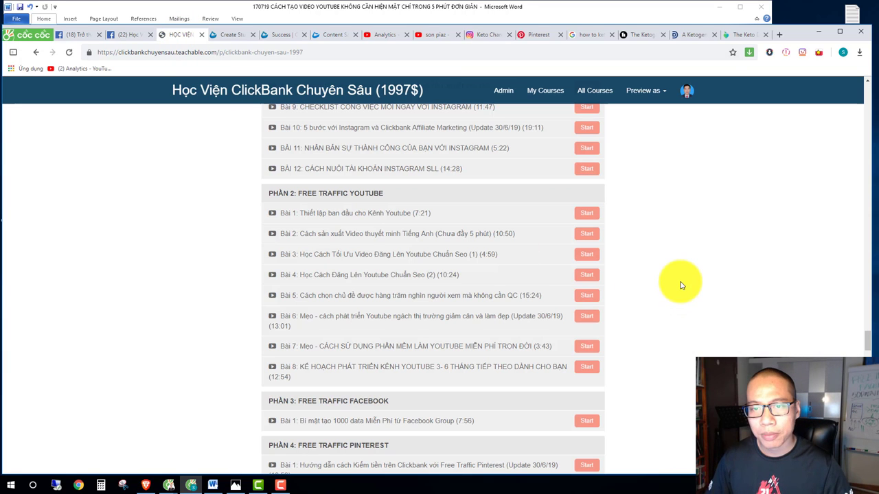
pyautogui.scroll(-2, 682, 284)
pyautogui.scroll(-2, 681, 284)
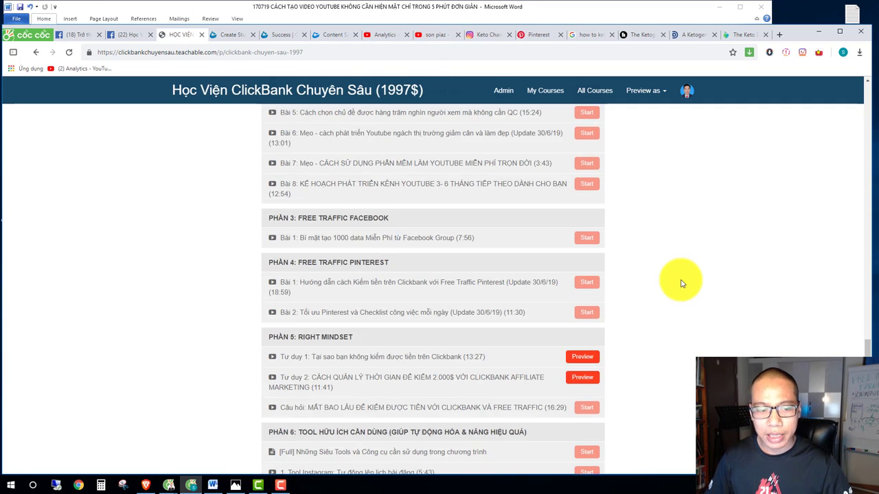
pyautogui.scroll(8, 677, 284)
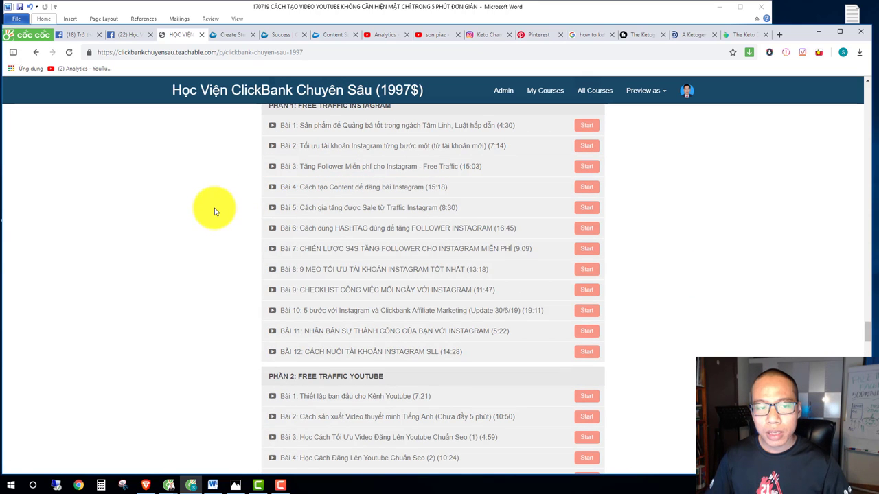
pyautogui.scroll(15, 199, 249)
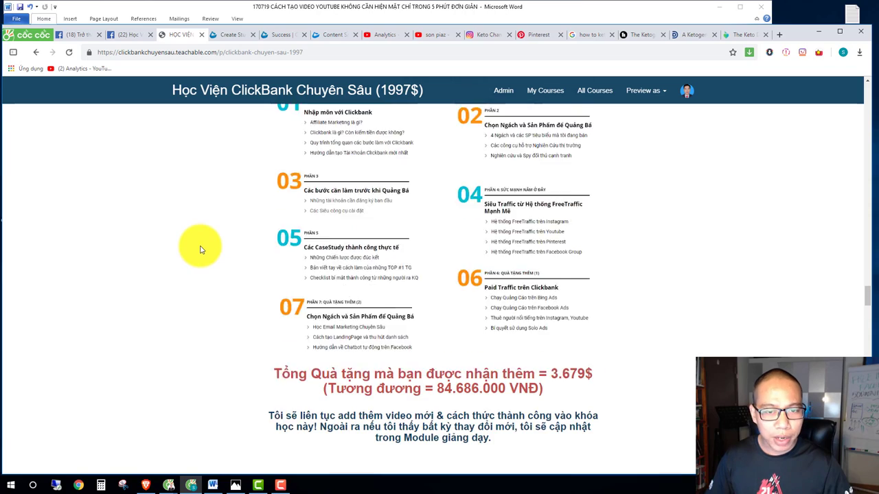
pyautogui.scroll(12, 201, 249)
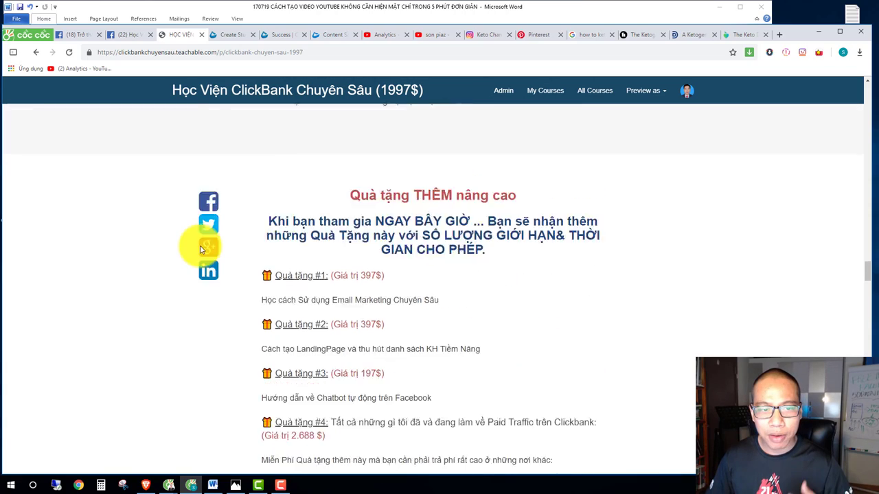
pyautogui.scroll(12, 200, 250)
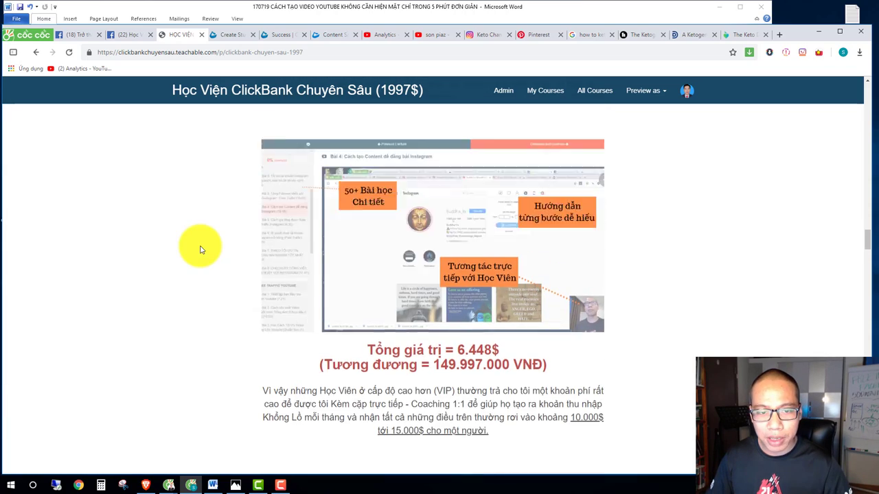
pyautogui.scroll(5, 200, 250)
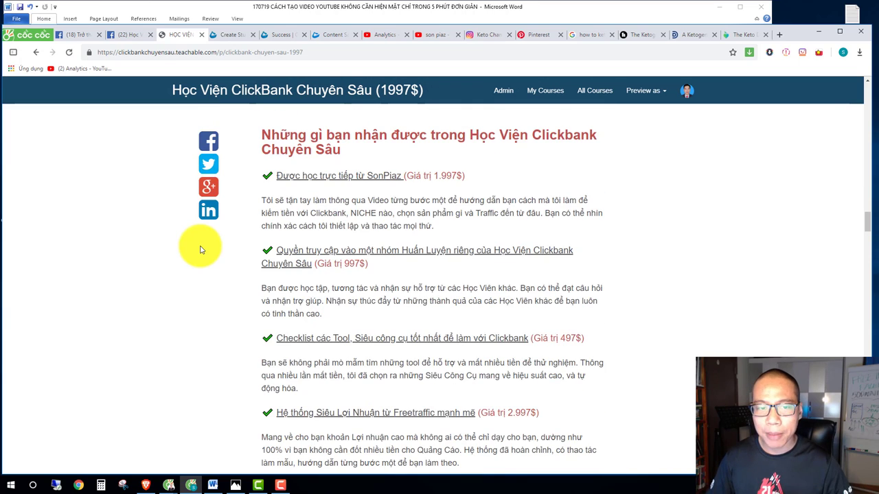
pyautogui.scroll(-3, 200, 250)
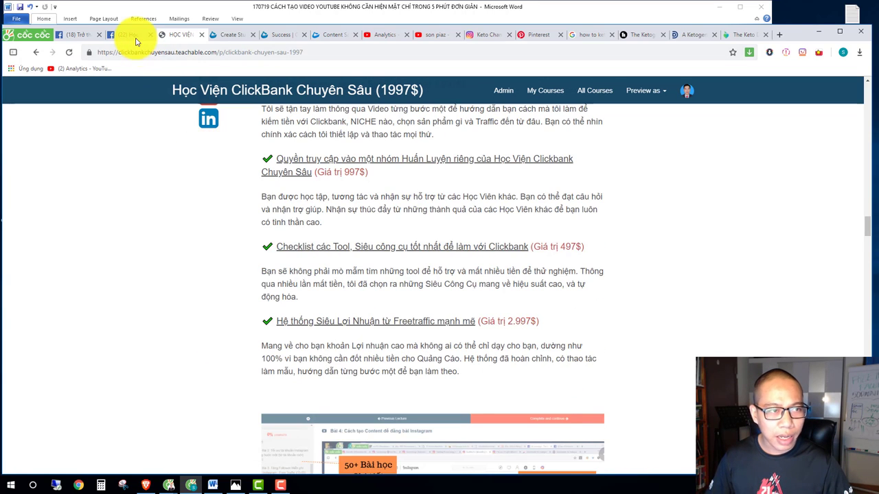
# View the weekly and daily sales screenshot in the ClickBank Facebook group's photos, and return to the ContentSamurai generation progress.
pyautogui.click(132, 34)
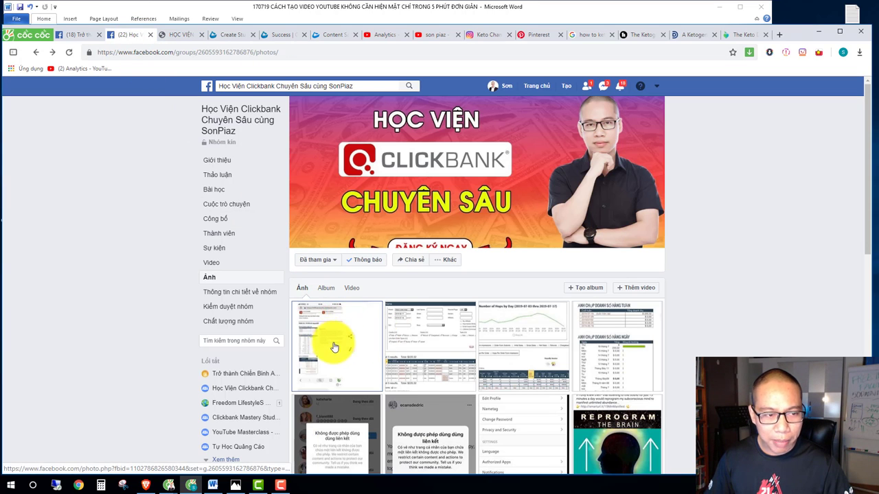
pyautogui.click(616, 349)
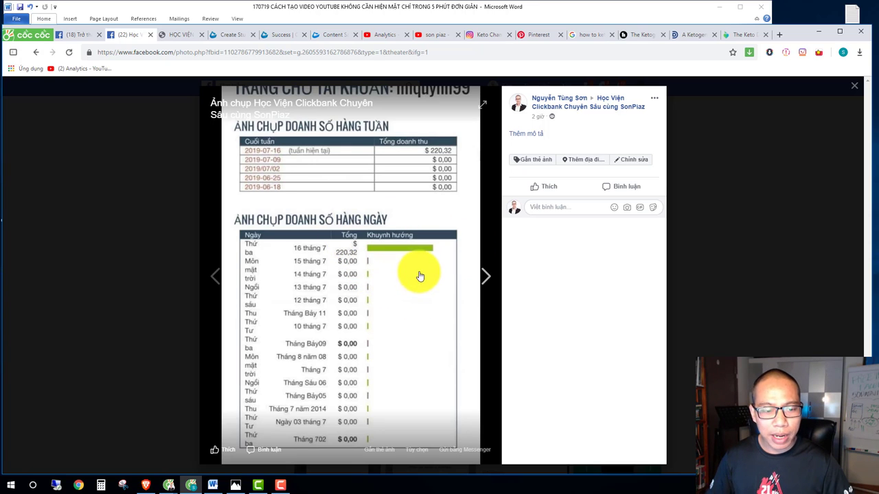
pyautogui.click(160, 196)
pyautogui.click(334, 34)
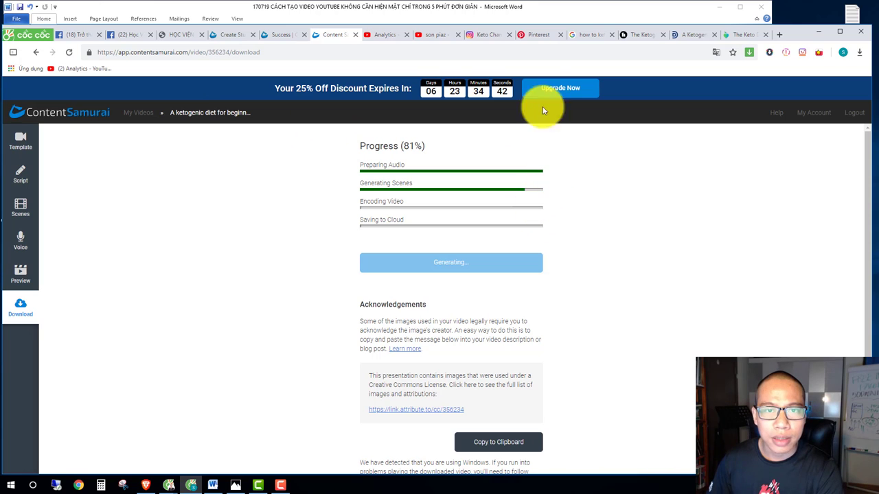
# Review the keto brand's Instagram posts, Pinterest home feed and YouTube real-time analytics, and check the video's generation progress in ContentSamurai.
pyautogui.click(488, 34)
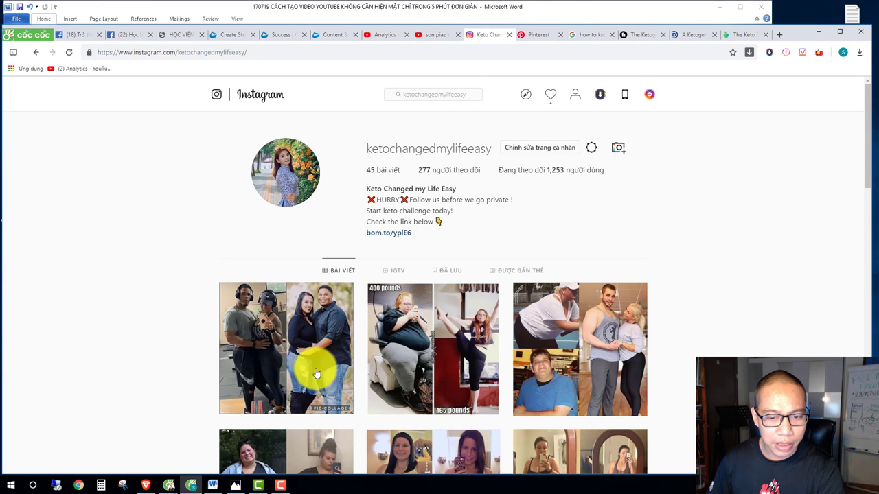
pyautogui.scroll(-5, 691, 317)
pyautogui.scroll(3, 695, 318)
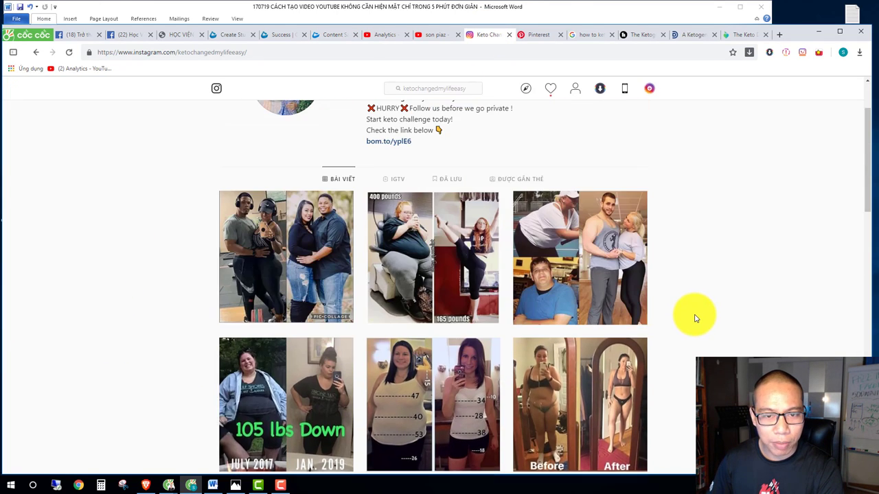
pyautogui.scroll(2, 695, 318)
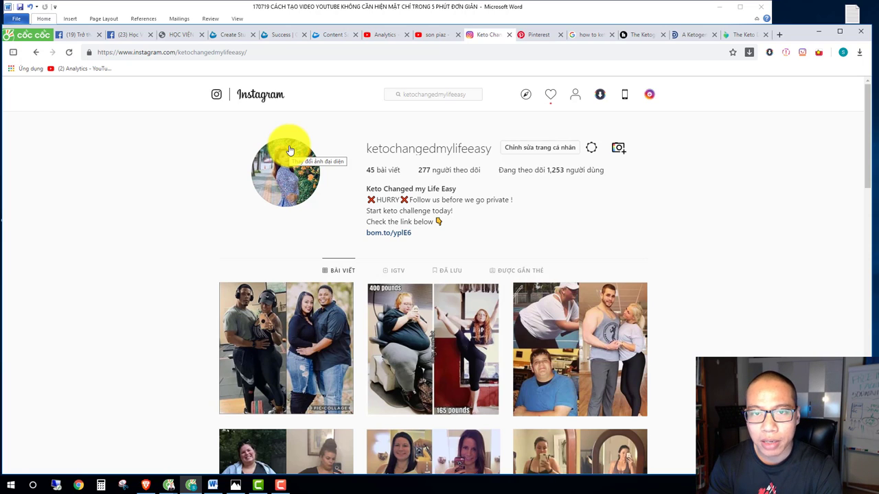
pyautogui.click(540, 35)
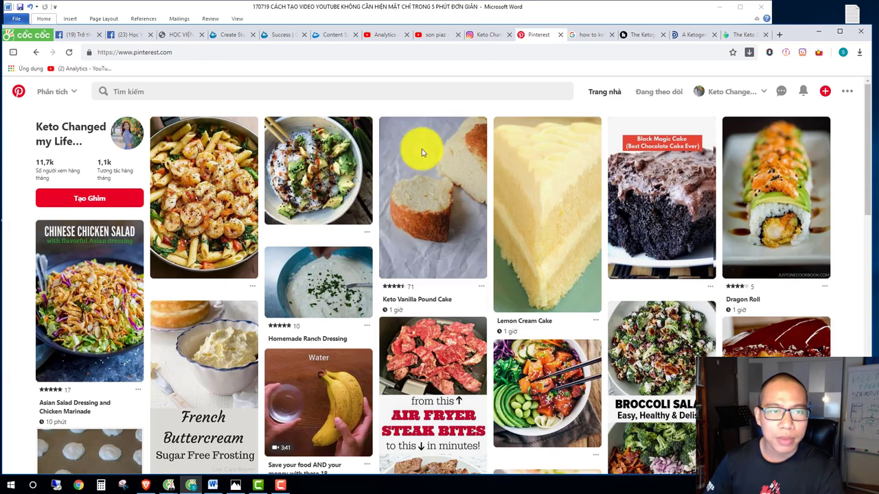
pyautogui.click(386, 38)
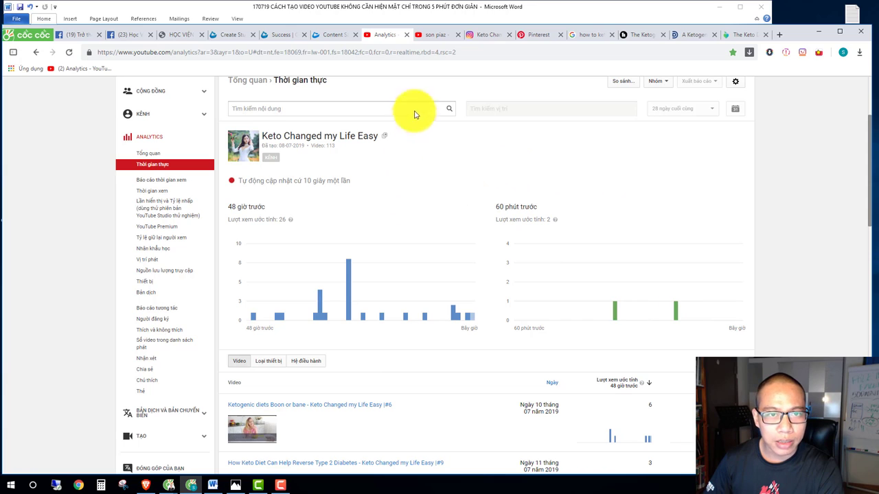
pyautogui.click(482, 35)
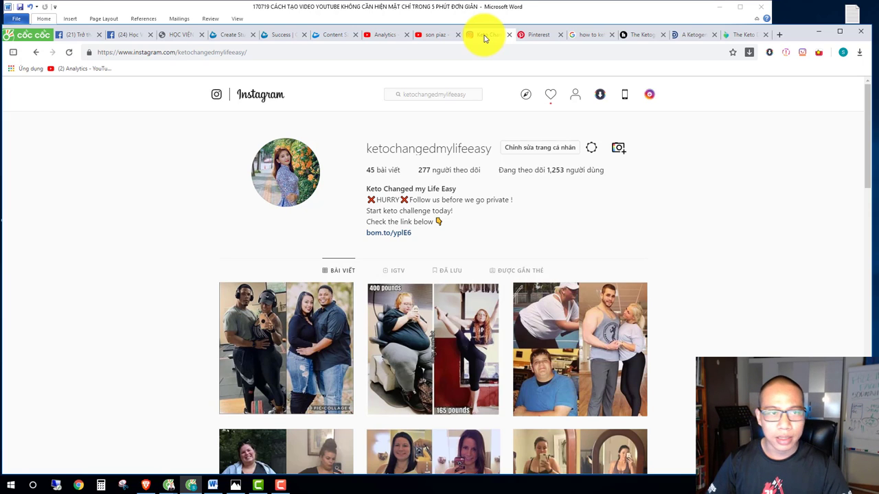
pyautogui.click(331, 34)
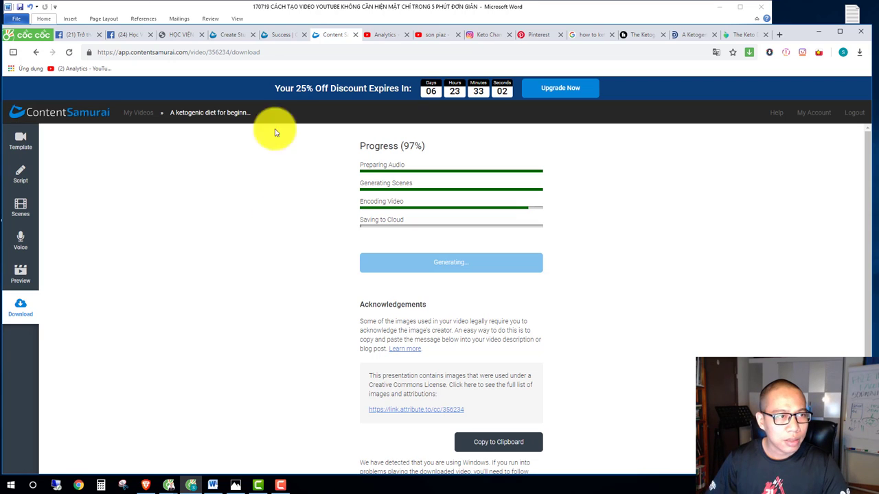
# Open the group owner's Facebook profile in a new tab from the ClickBank group, and reload the affiliate marketing group's page.
pyautogui.click(129, 38)
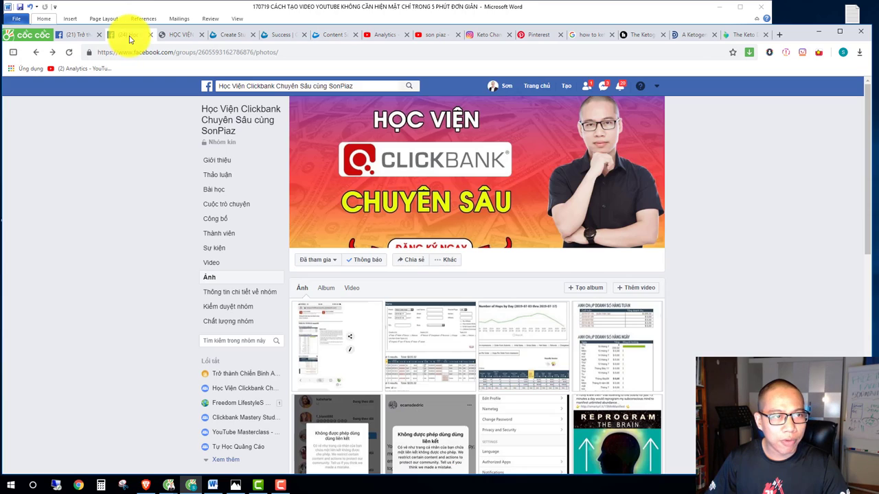
pyautogui.rightClick(506, 87)
pyautogui.click(524, 95)
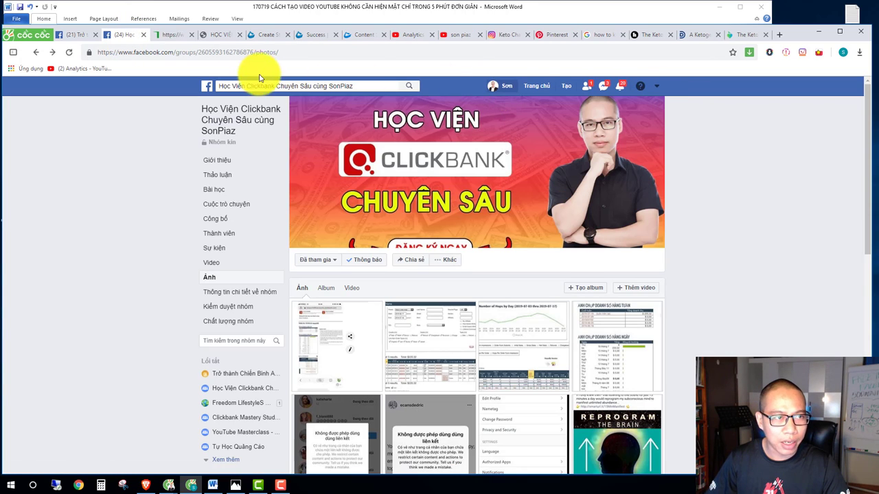
pyautogui.click(168, 35)
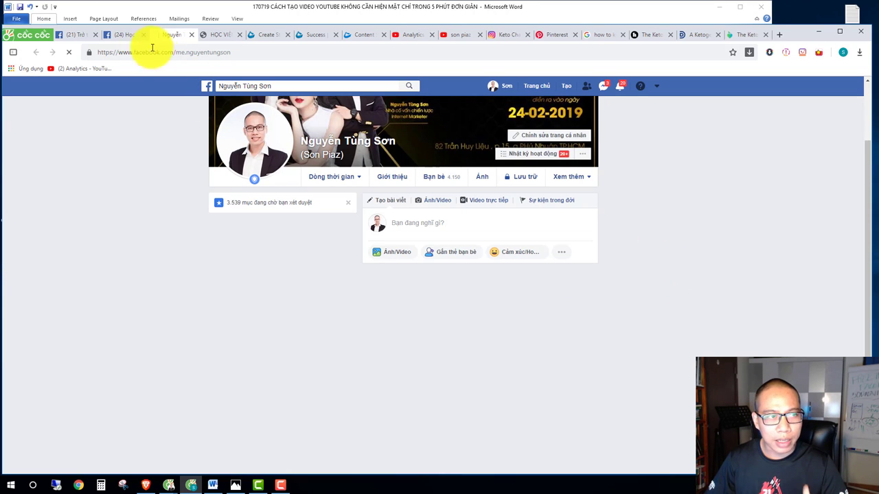
pyautogui.click(80, 39)
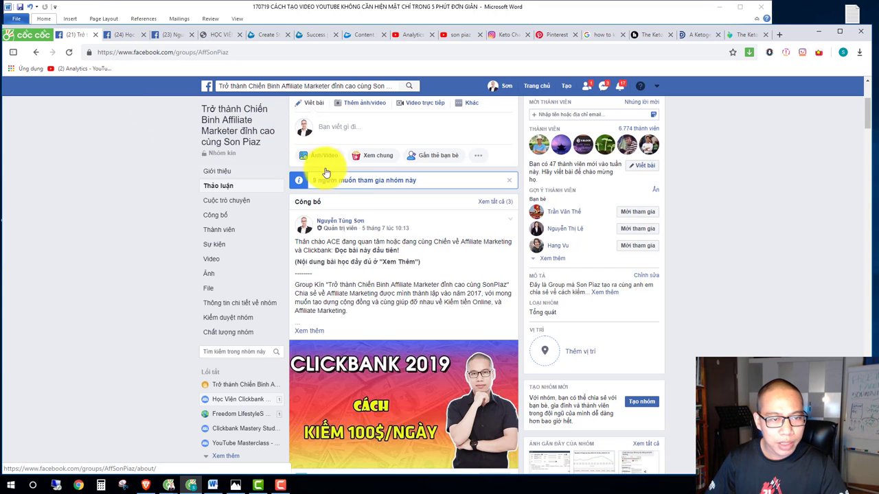
pyautogui.click(68, 53)
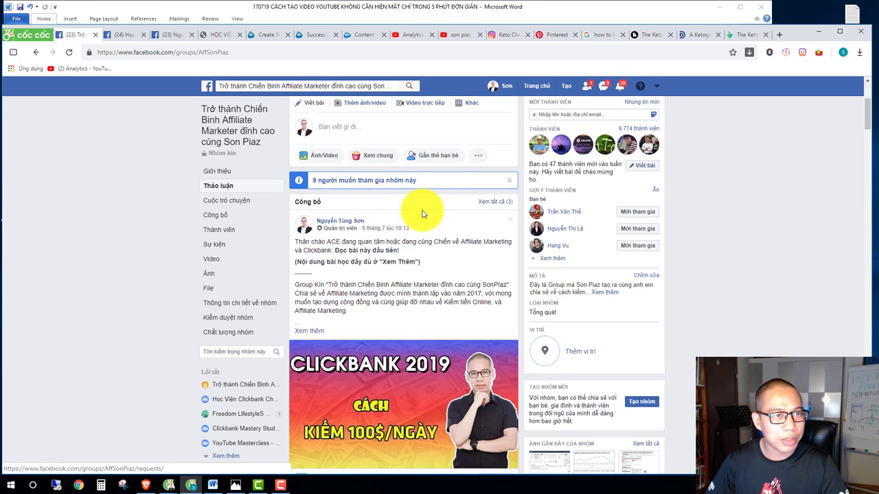
# Download the finished keto video from ContentSamurai, and upload the MP4 file to the keto YouTube channel as a public video.
pyautogui.click(364, 36)
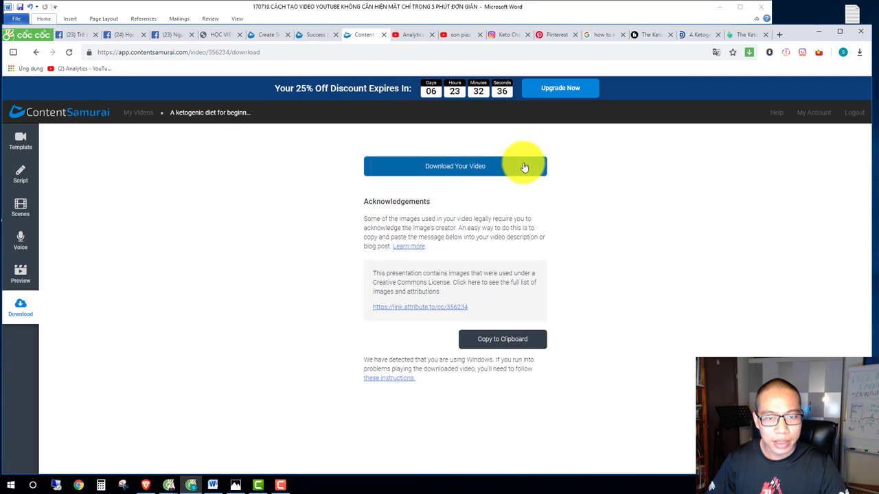
pyautogui.click(467, 174)
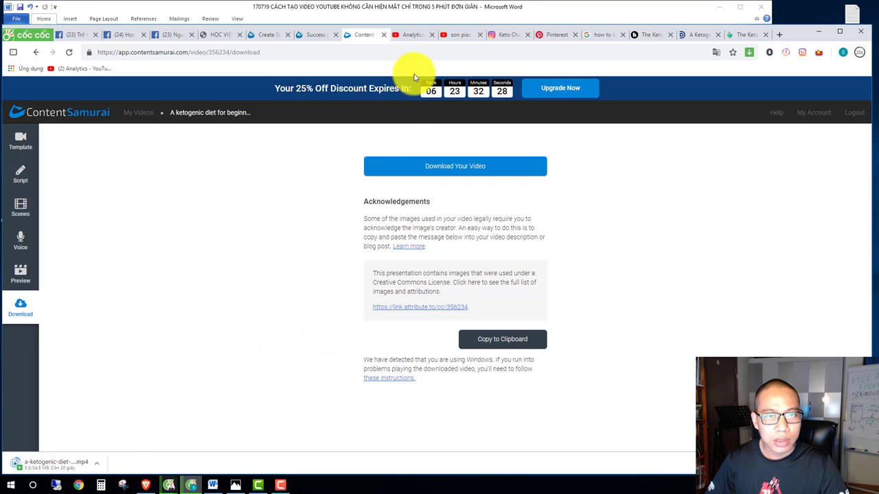
pyautogui.click(414, 36)
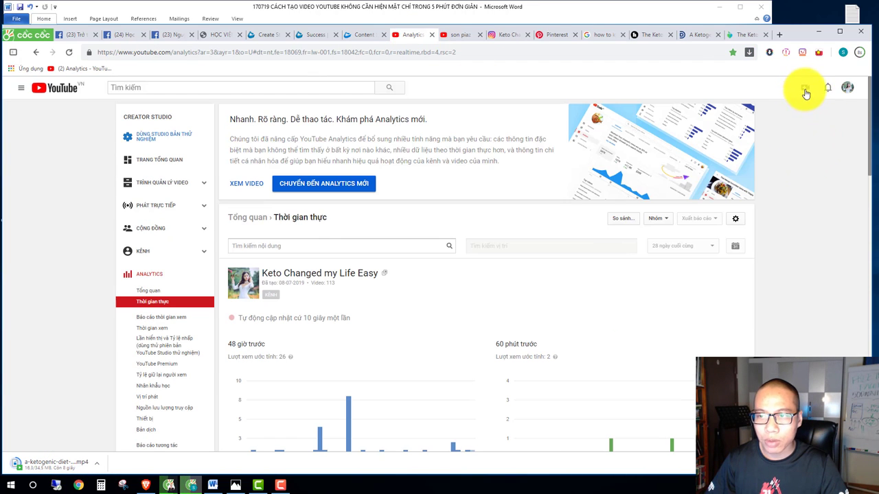
pyautogui.click(806, 92)
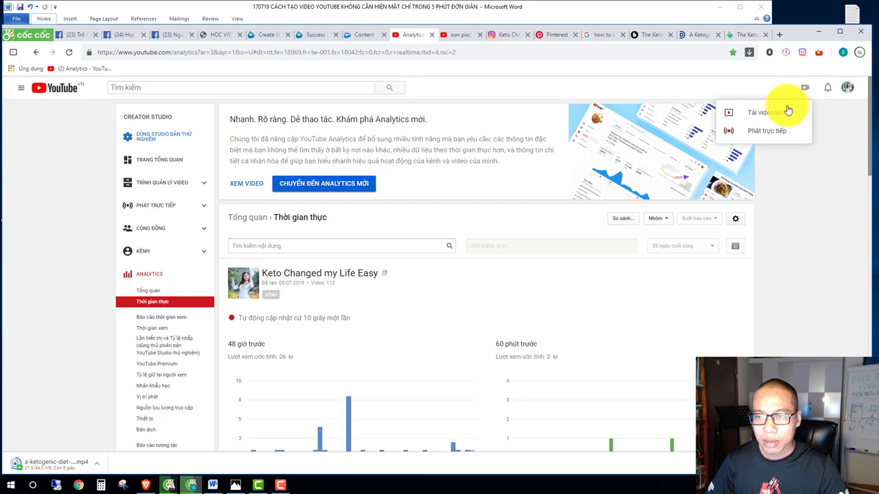
pyautogui.click(775, 113)
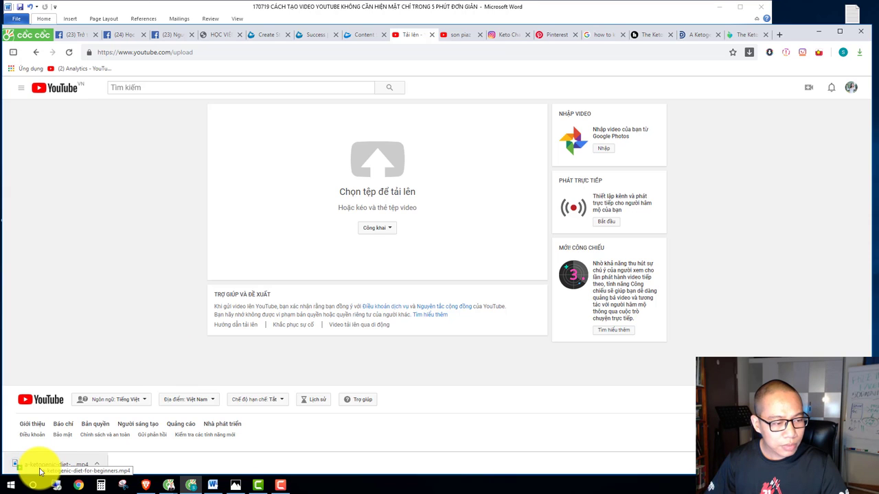
pyautogui.moveTo(39, 471); pyautogui.dragTo(391, 189)
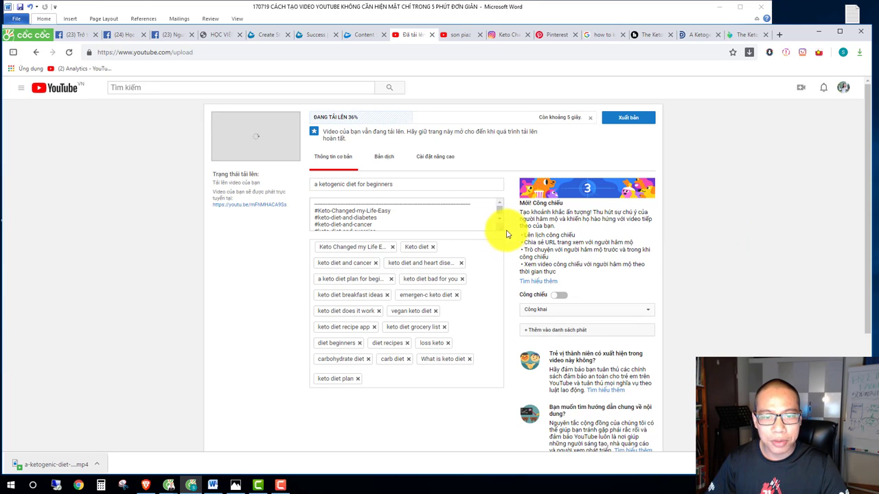
# Enlarge the video's description box and insert four blank lines above the hashtag list.
pyautogui.moveTo(504, 228); pyautogui.dragTo(497, 362)
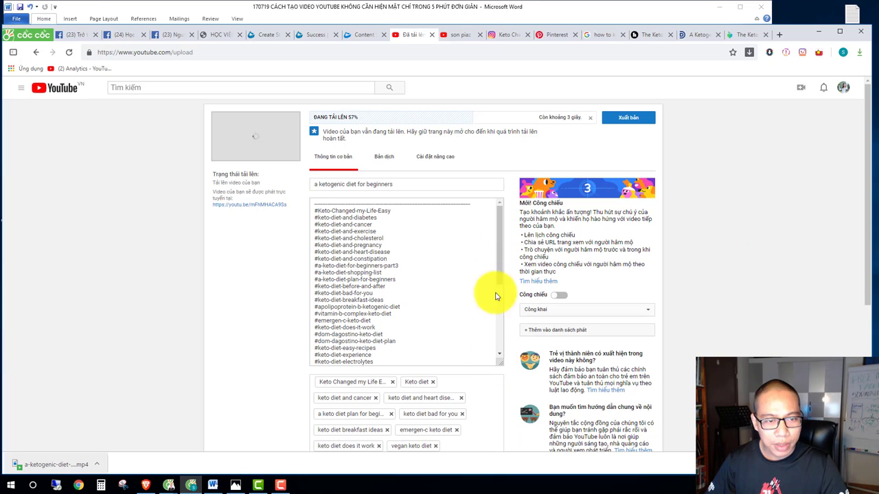
pyautogui.tripleClick(357, 183)
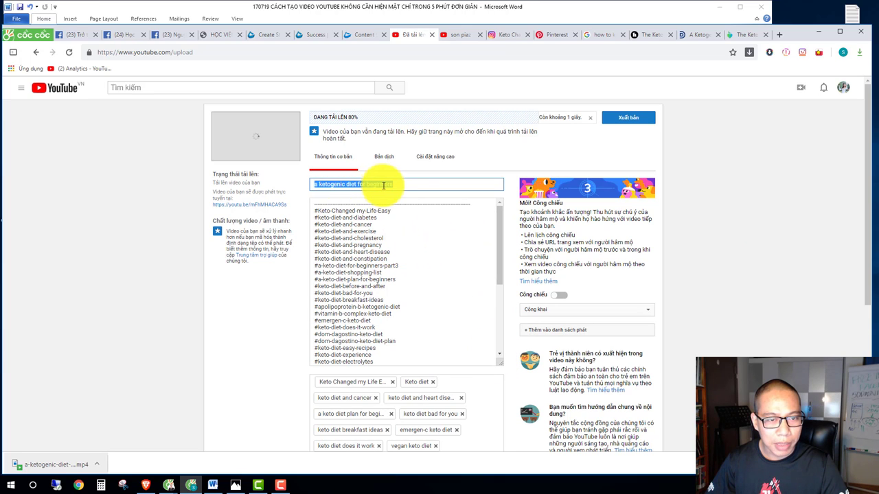
pyautogui.click(359, 183)
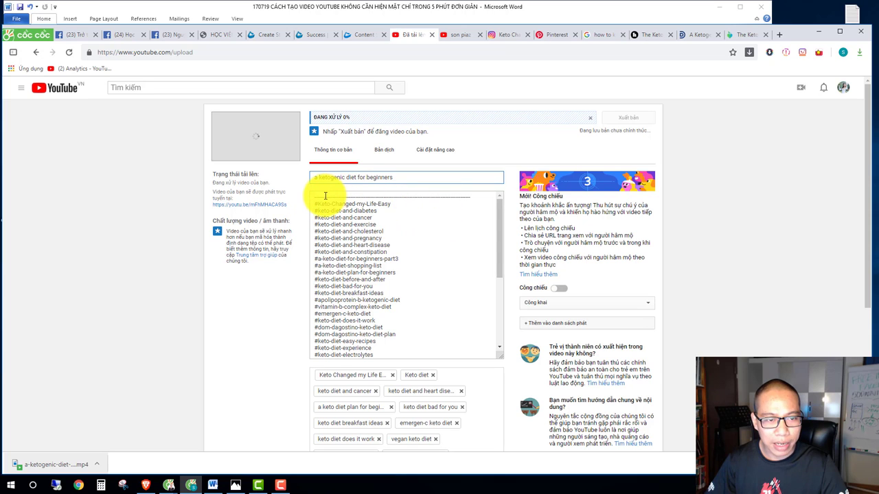
pyautogui.click(316, 195)
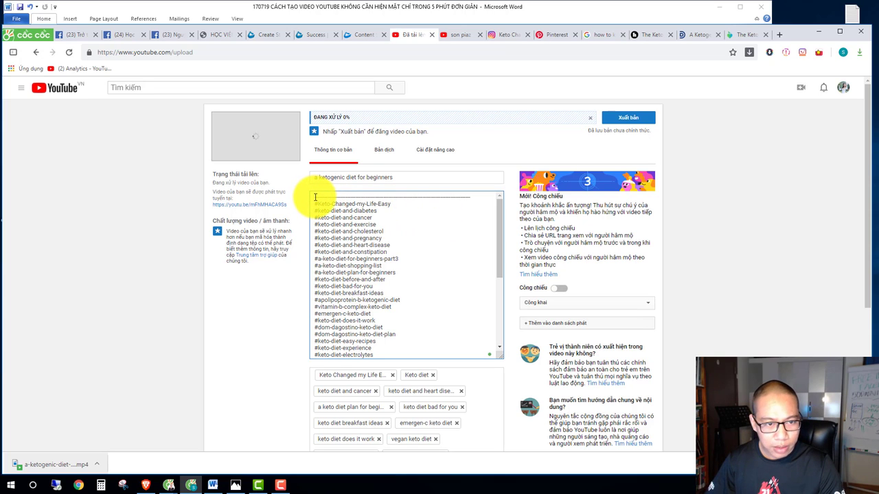
pyautogui.press('Return')
pyautogui.press('Return')
pyautogui.press('Return')
pyautogui.press('Return')
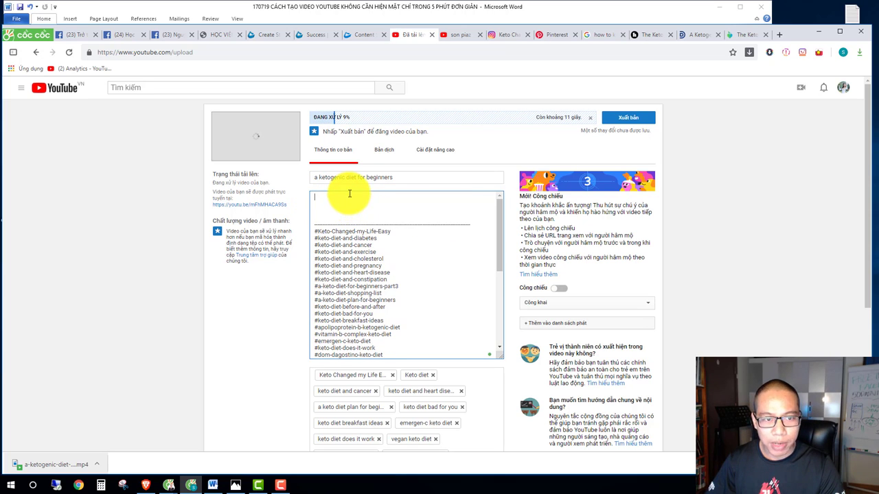
# Copy the opening paragraph of Diet Doctor's "A ketogenic diet for beginners" article into the top of the YouTube video description.
pyautogui.click(707, 36)
pyautogui.scroll(4, 268, 221)
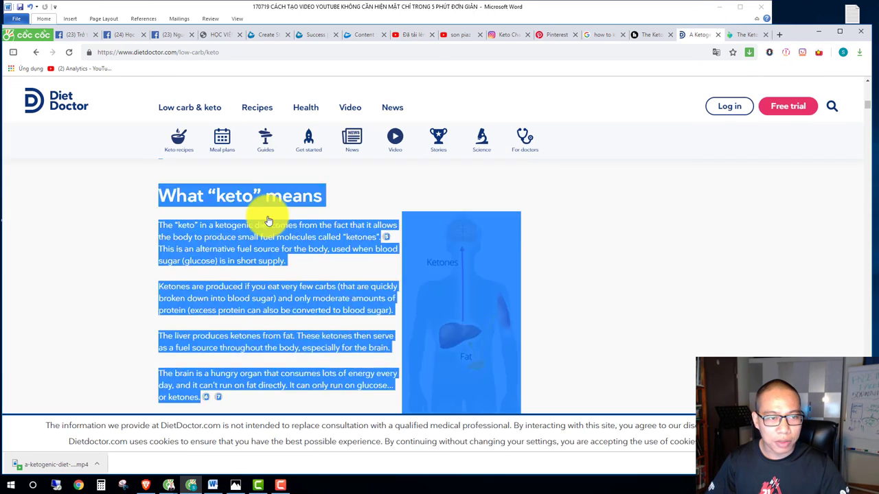
pyautogui.click(268, 221)
pyautogui.scroll(10, 269, 224)
pyautogui.scroll(-3, 247, 255)
pyautogui.scroll(-1, 117, 274)
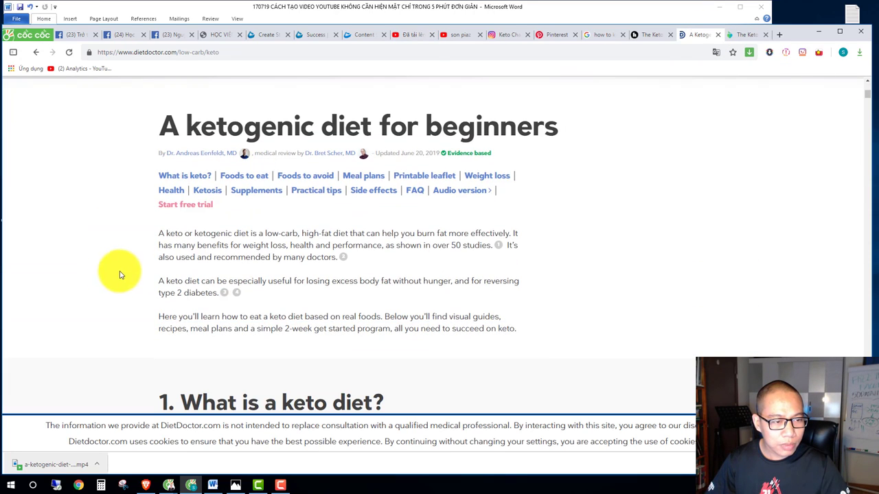
pyautogui.moveTo(160, 233); pyautogui.dragTo(335, 260)
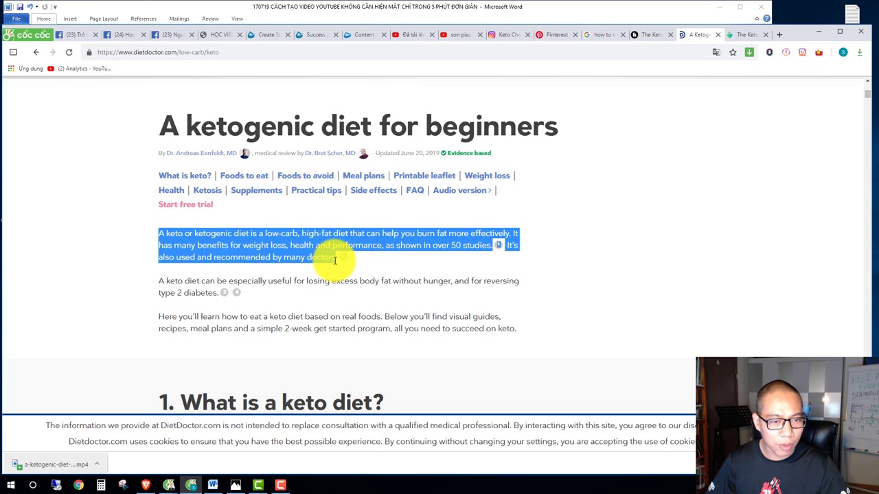
pyautogui.click(453, 39)
pyautogui.click(418, 35)
pyautogui.click(344, 200)
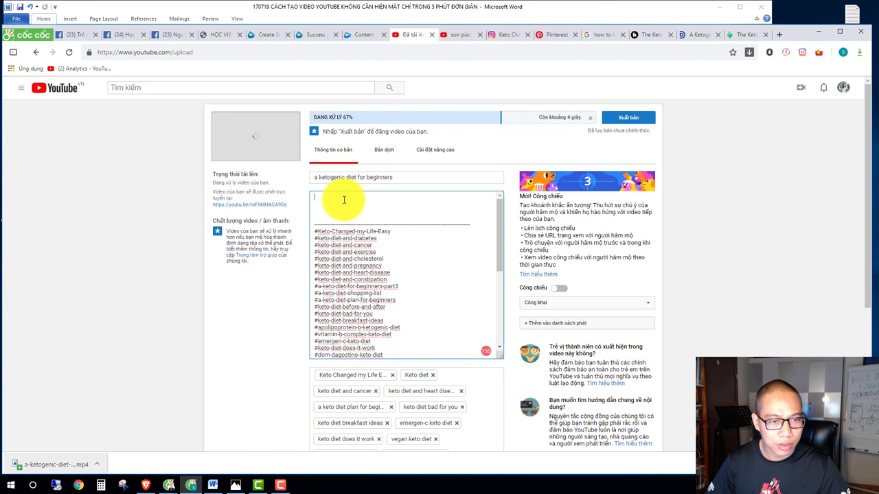
pyautogui.write("A keto or ketogenic diet is a low-carb, high-fat diet that can help you burn fat more effectively. It has many benefits for weight loss, health and performance, as shown in over 50 studies.1 It's also used and recommended by many doctors")
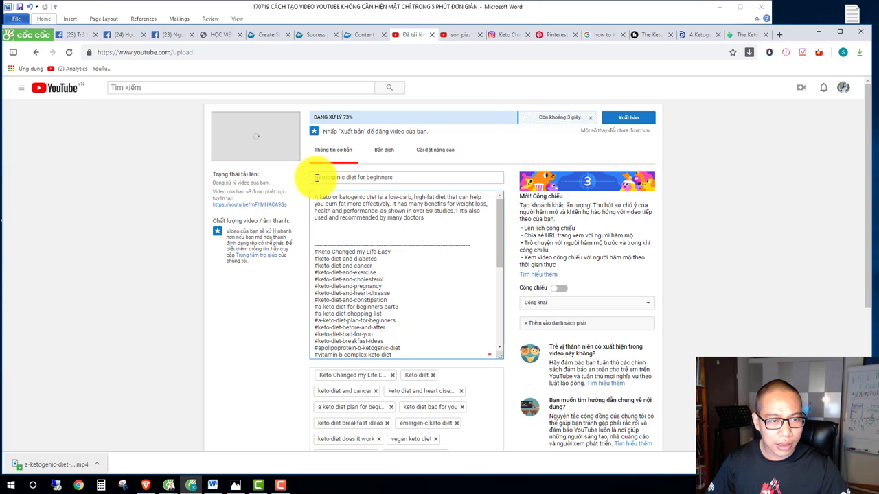
# Correct the capitalisation of the video title to "A Ketogenic diet for beginners".
pyautogui.click(317, 178)
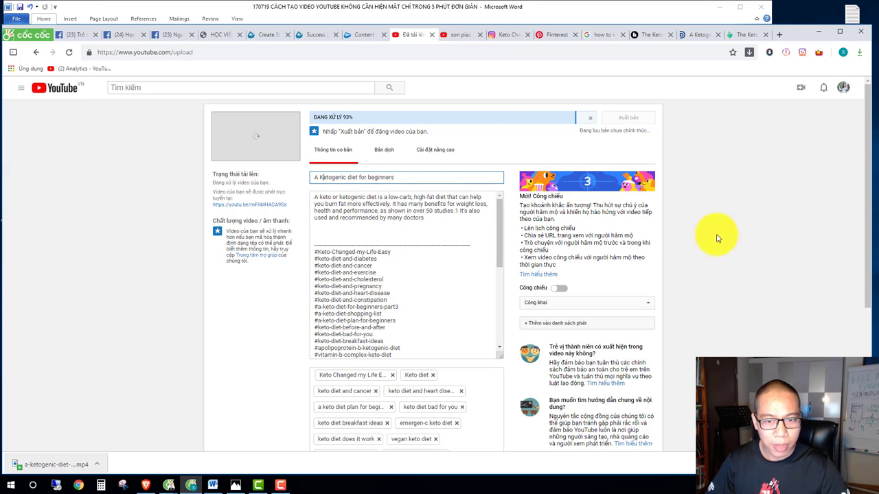
pyautogui.scroll(-1, 718, 263)
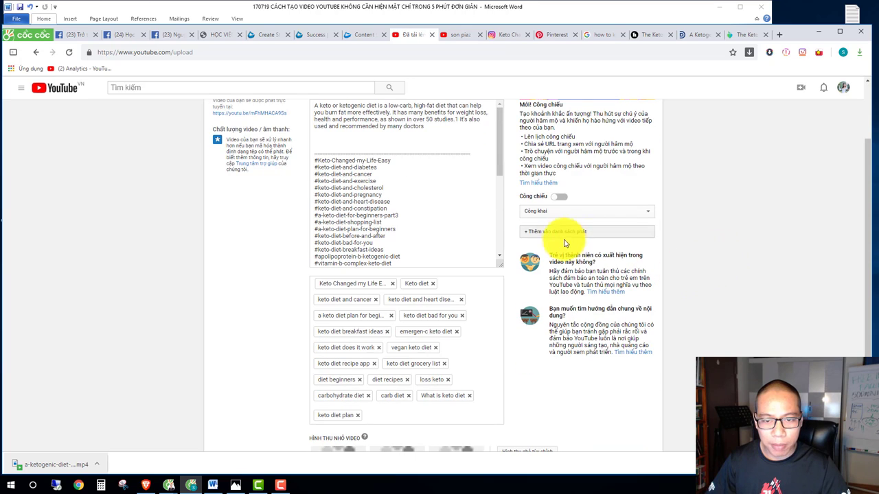
# Try to create a new public playlist for the video, using the copied video title as its name.
pyautogui.scroll(1, 452, 196)
pyautogui.tripleClick(371, 175)
pyautogui.hotkey('ctrl', 'c')
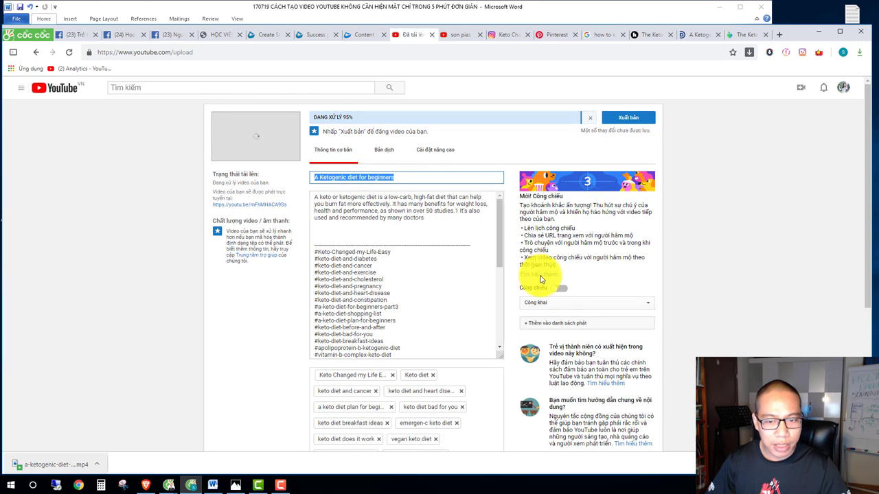
pyautogui.click(560, 323)
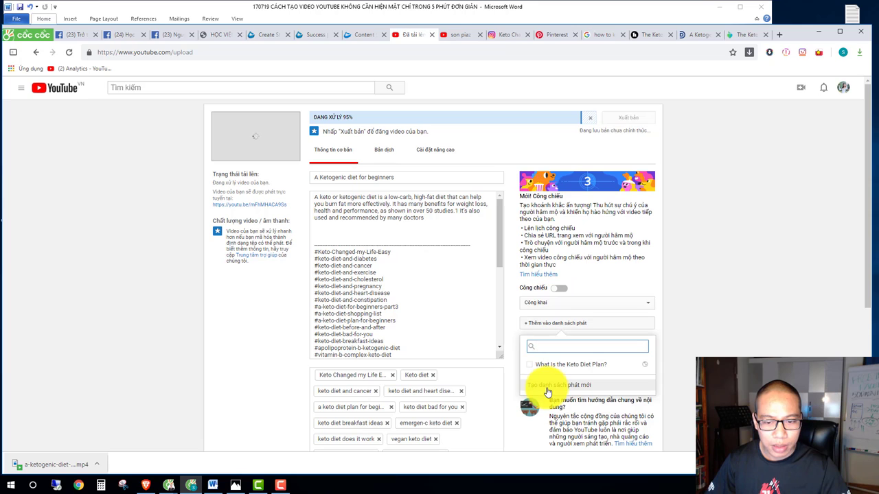
pyautogui.click(544, 389)
pyautogui.click(583, 386)
pyautogui.hotkey('ctrl', 'v')
pyautogui.click(703, 353)
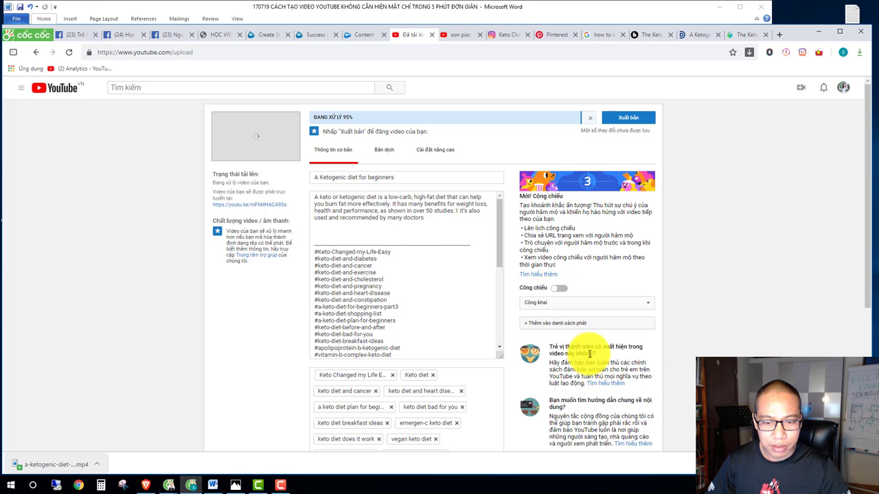
pyautogui.click(569, 322)
pyautogui.click(639, 407)
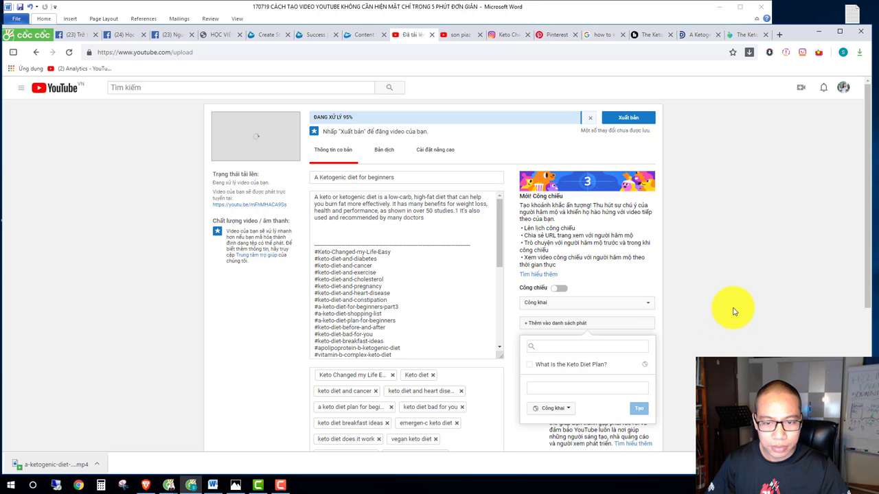
pyautogui.scroll(-3, 732, 314)
pyautogui.scroll(-1, 734, 311)
pyautogui.scroll(4, 735, 311)
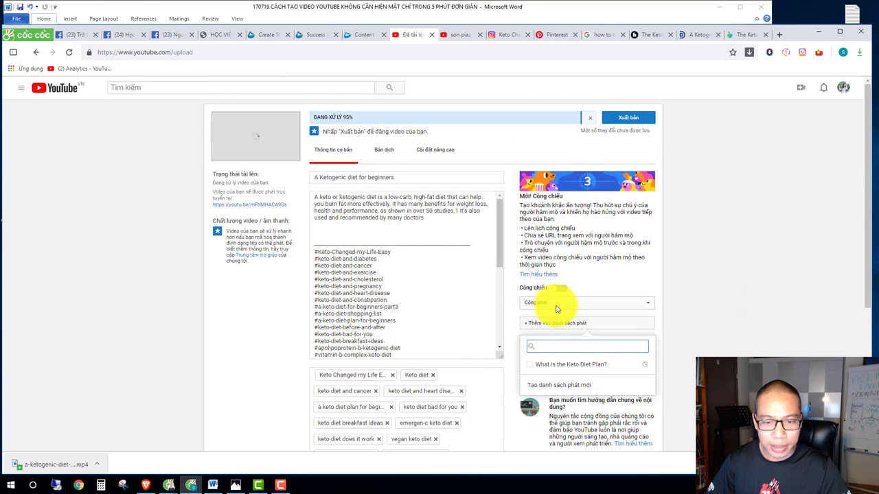
pyautogui.click(710, 300)
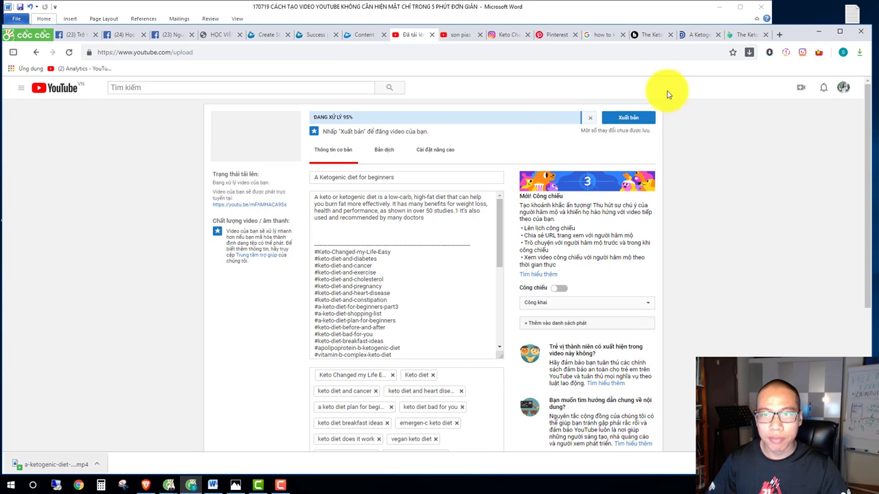
# View the Word outline, check the video's processing status on YouTube, and return to the ContentSamurai download page.
pyautogui.click(596, 16)
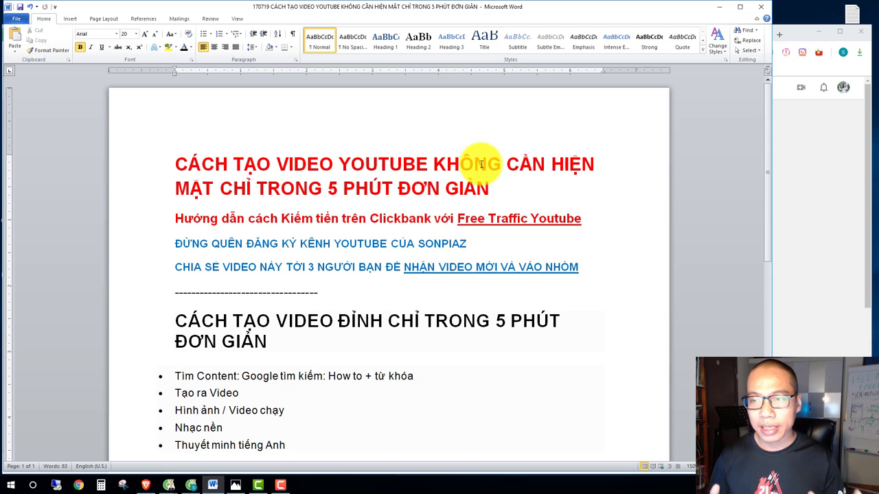
pyautogui.click(827, 99)
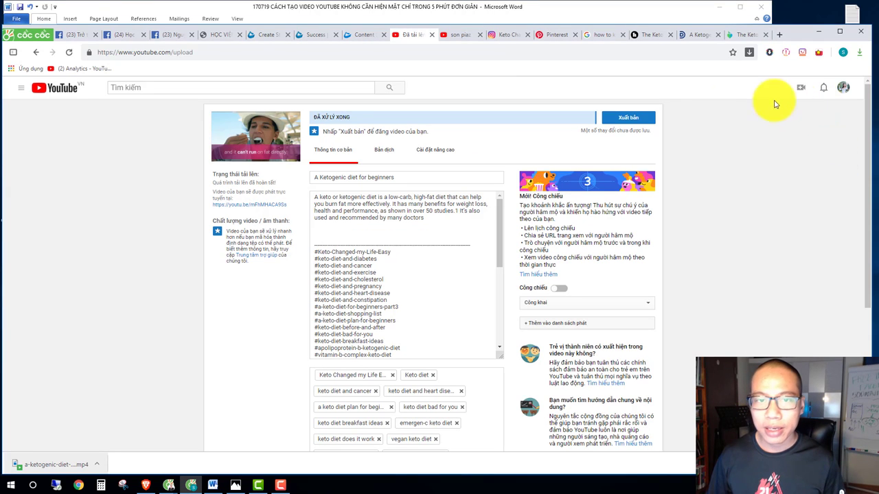
pyautogui.click(361, 34)
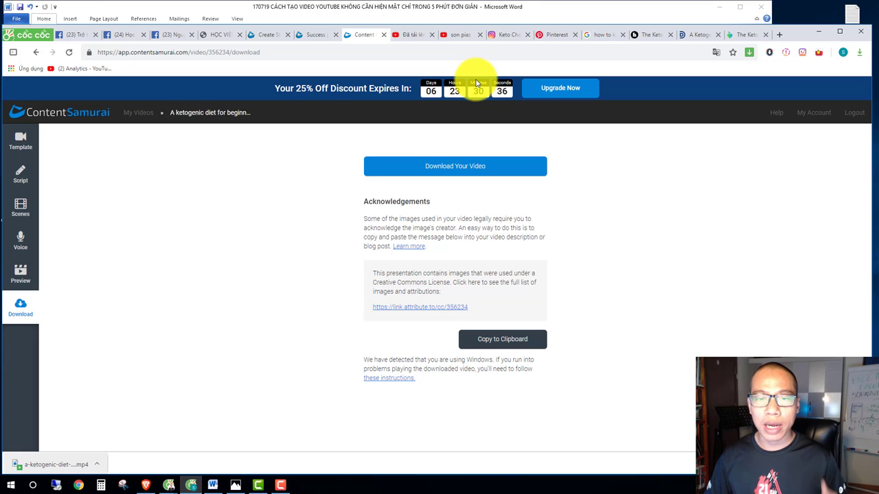
# Add the line "10.000 Follow / Subcriber /" below the bullet list in the Word outline, and switch back to ContentSamurai.
pyautogui.click(496, 6)
pyautogui.scroll(-1, 426, 275)
pyautogui.scroll(-1, 375, 307)
pyautogui.click(300, 316)
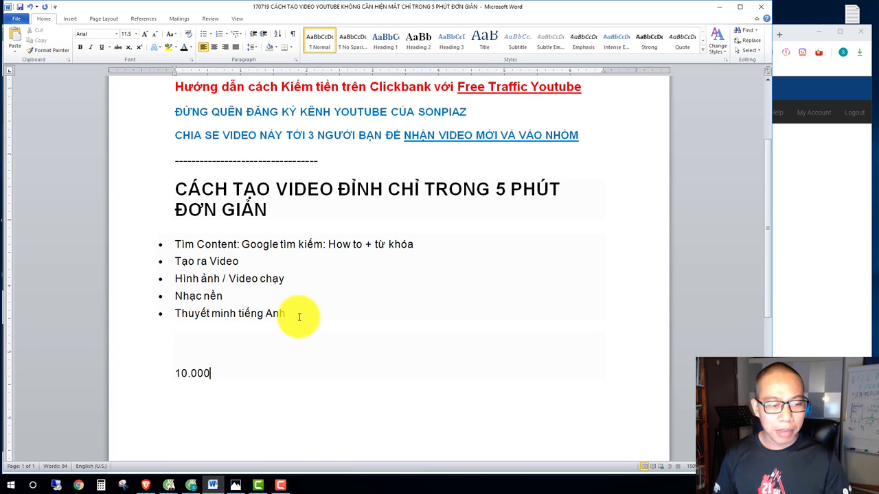
pyautogui.write('oll')
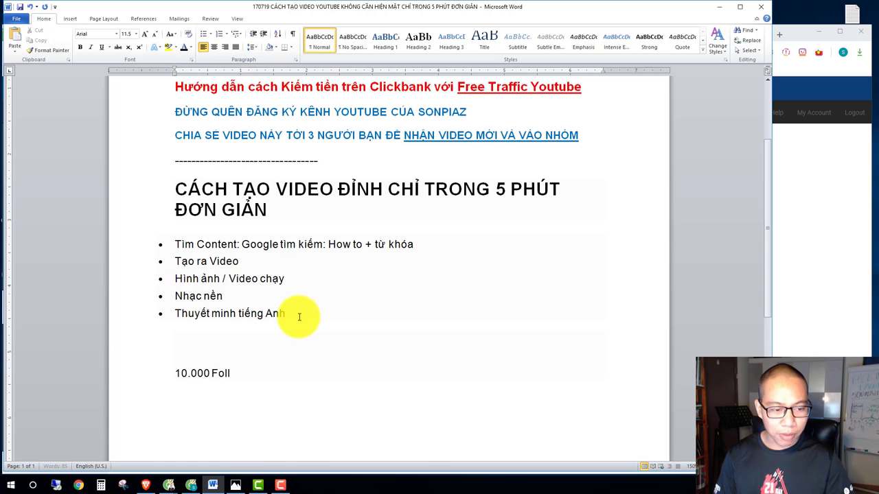
pyautogui.write('ow /')
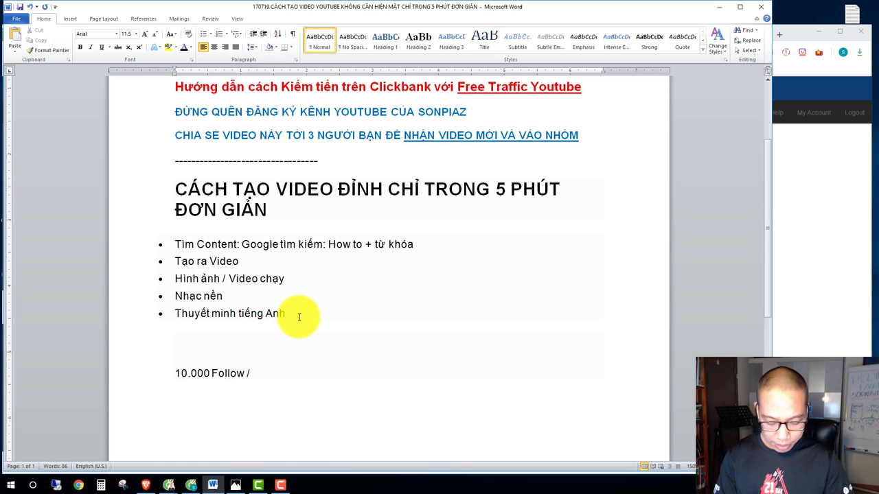
pyautogui.write(' Subci')
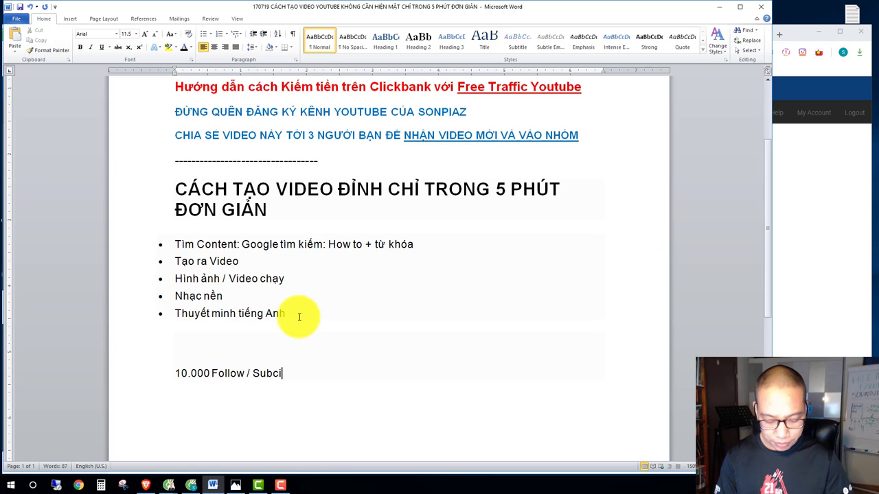
pyautogui.press('BackSpace')
pyautogui.write('ribe')
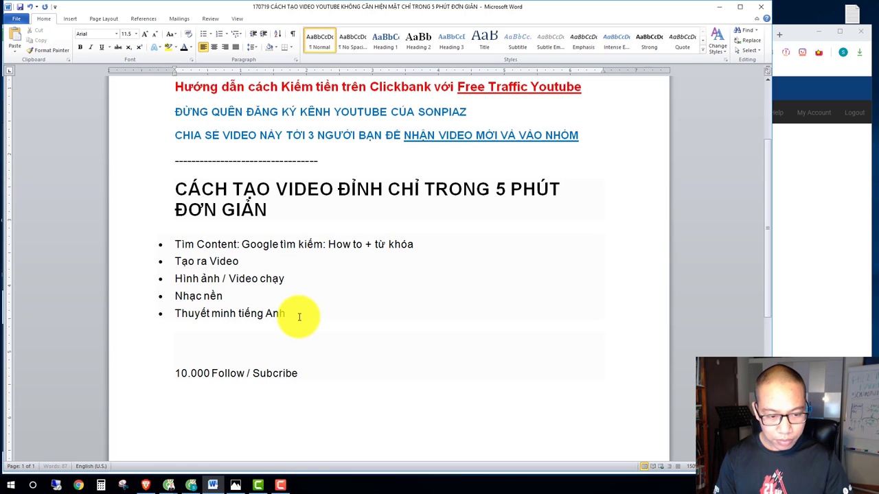
pyautogui.write('r /')
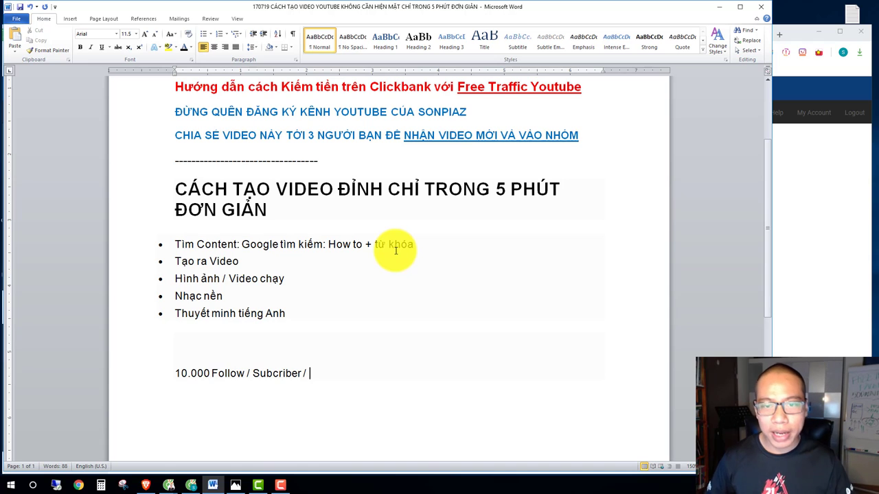
pyautogui.scroll(3, 395, 251)
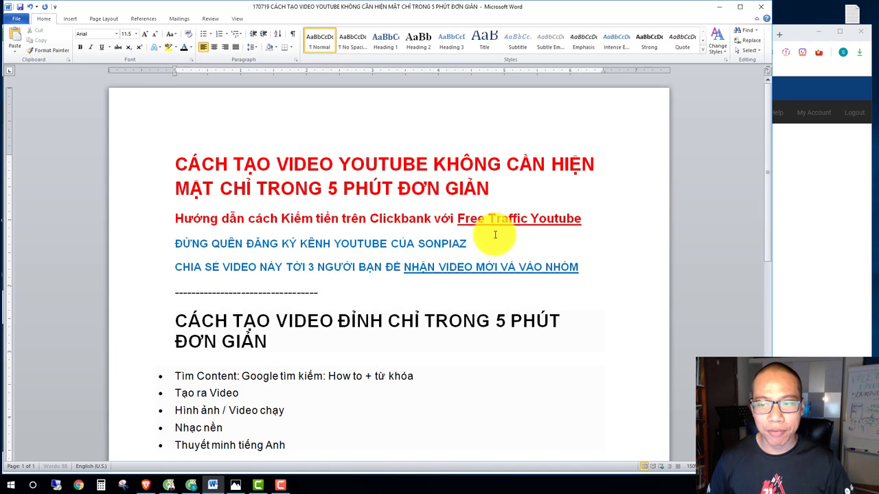
pyautogui.click(847, 138)
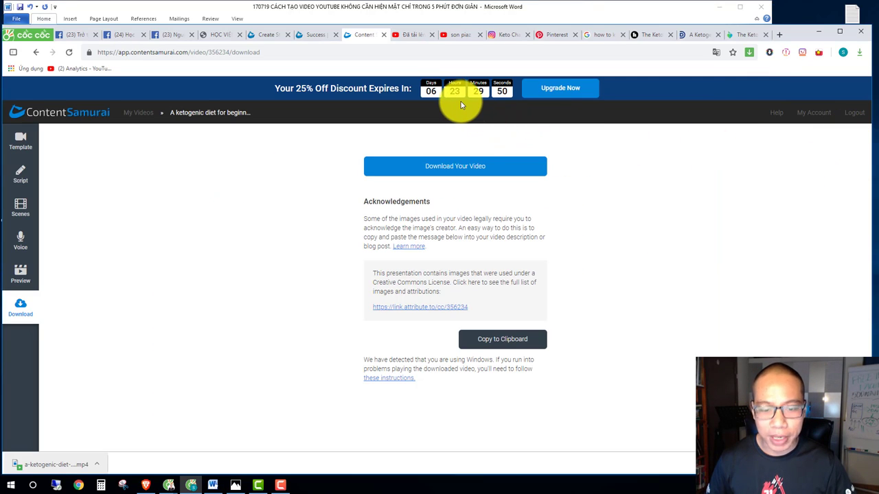